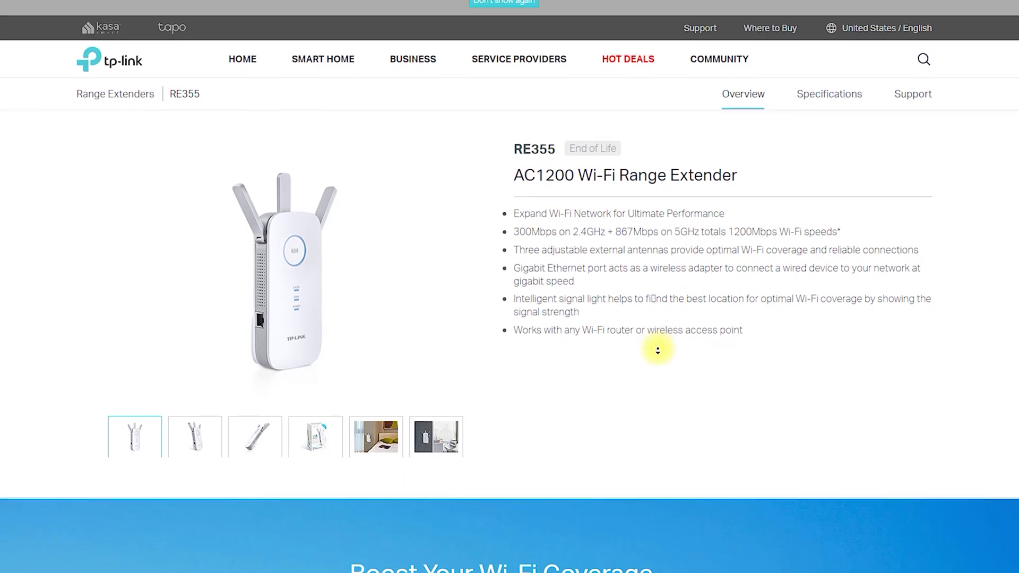
Read through the RE355 range extender's product overview, from the feature list down to the High Speed Mode section and footnotes
scroll(658, 351, down, 3)
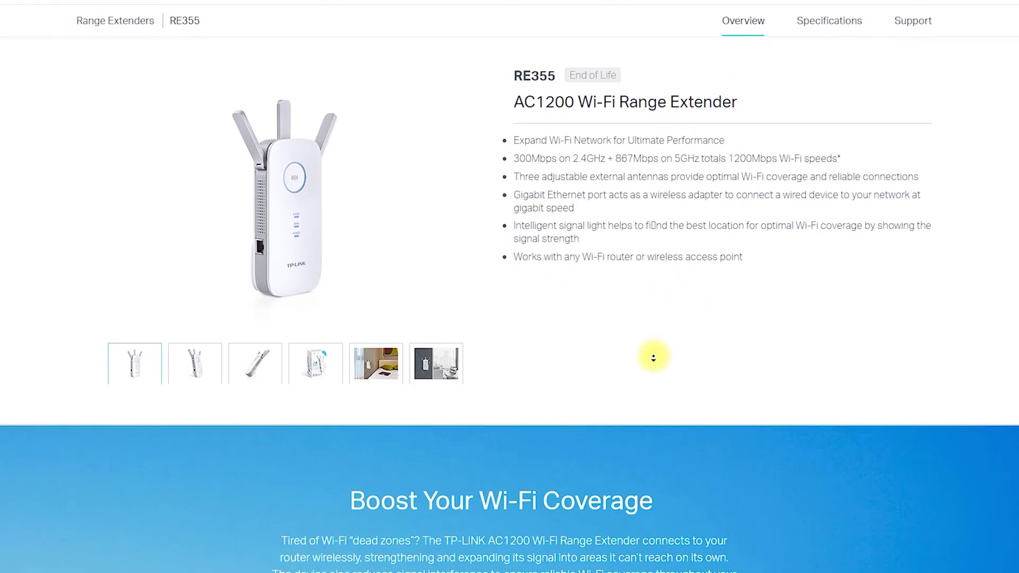
scroll(653, 357, down, 3)
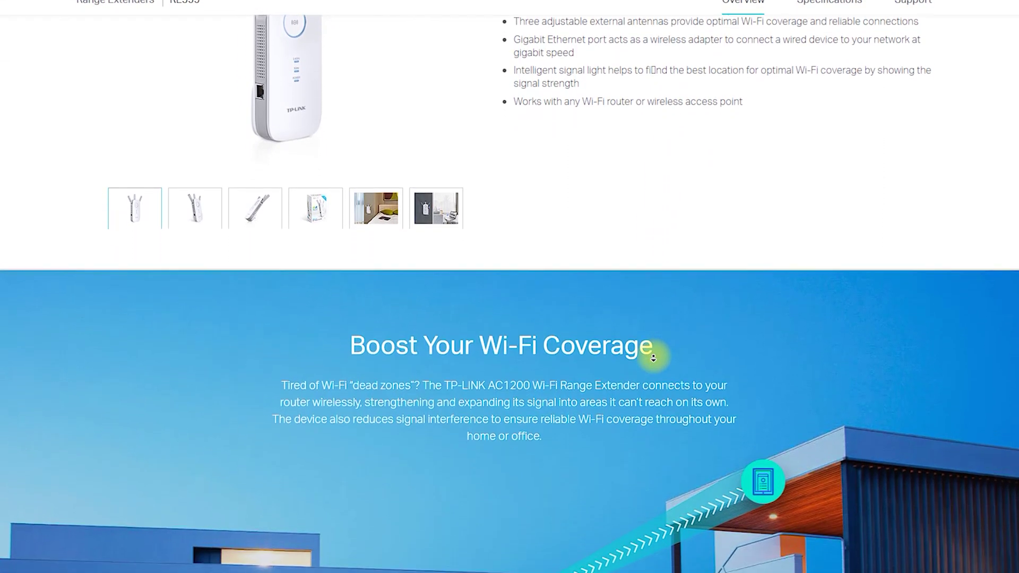
scroll(653, 358, down, 3)
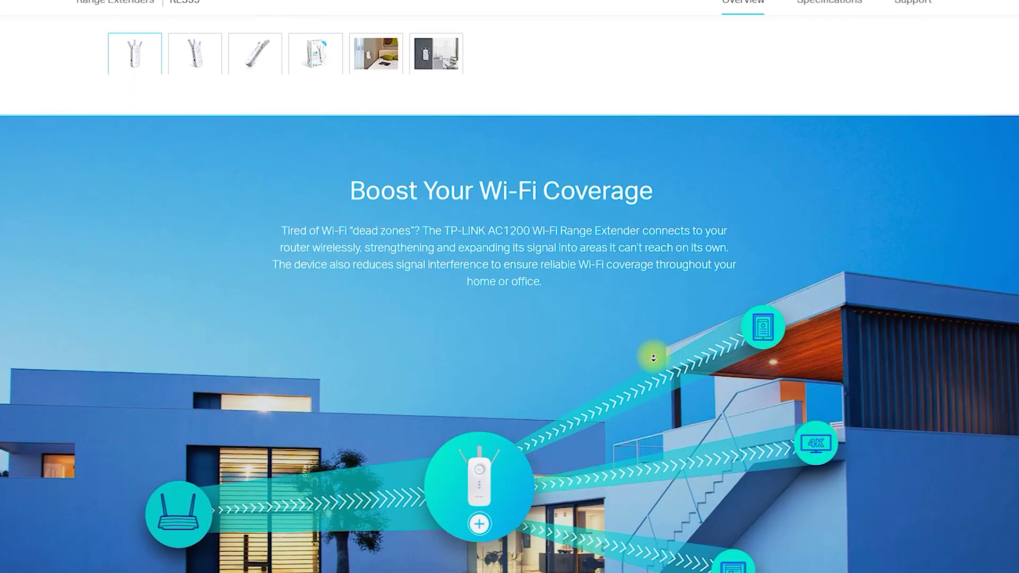
scroll(653, 359, down, 3)
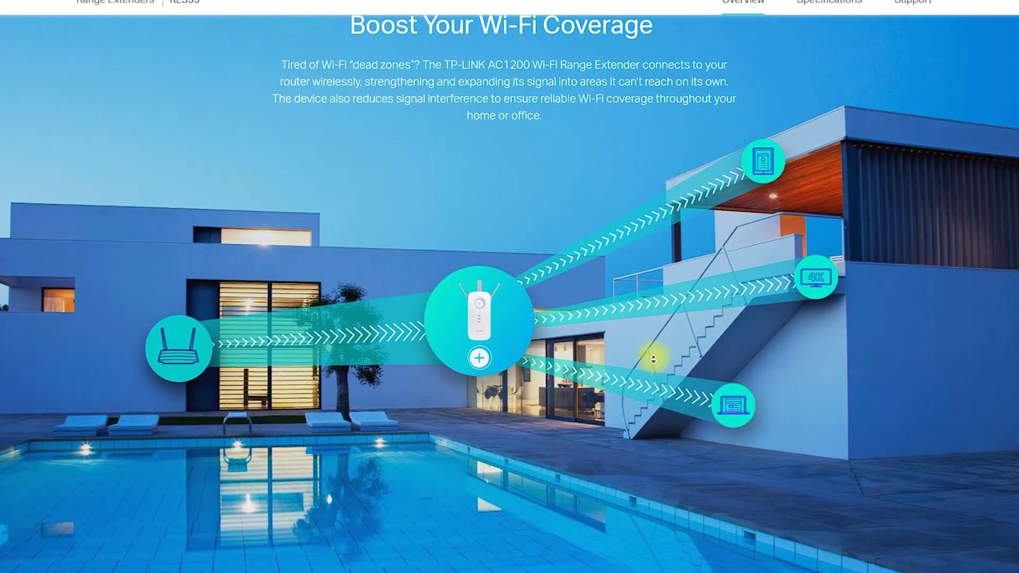
scroll(653, 360, down, 3)
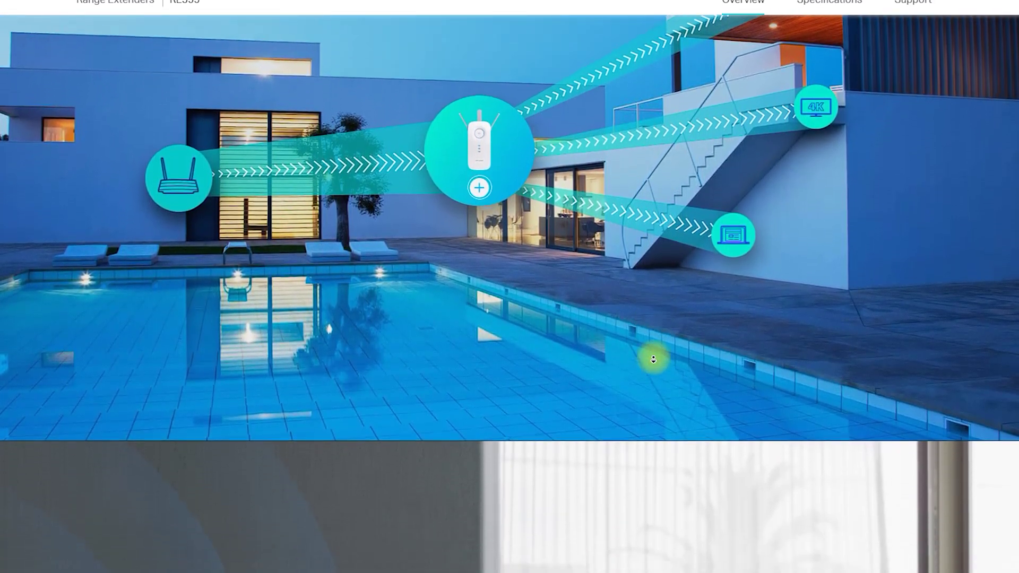
scroll(653, 361, down, 4)
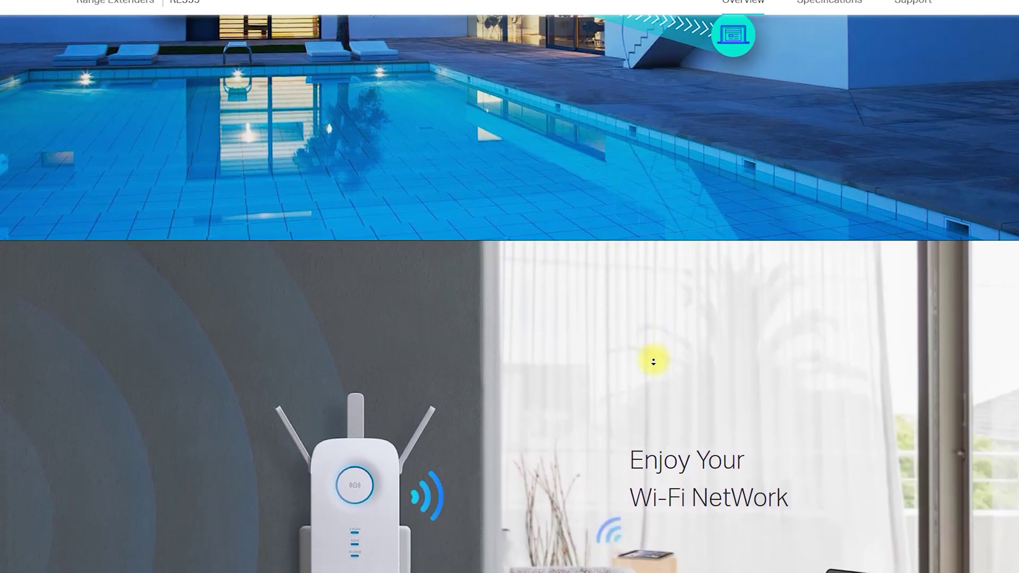
scroll(653, 361, down, 4)
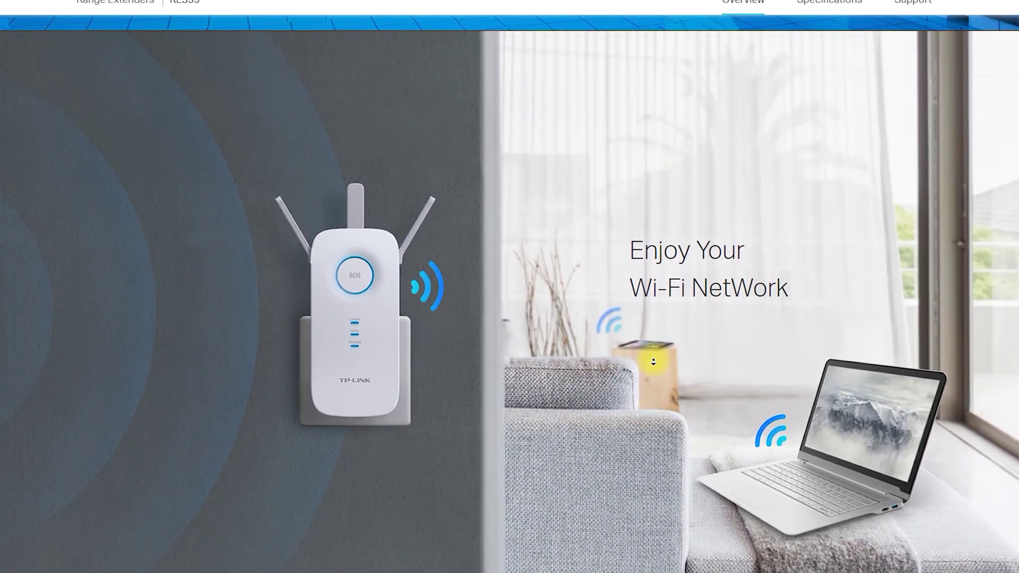
scroll(653, 361, down, 4)
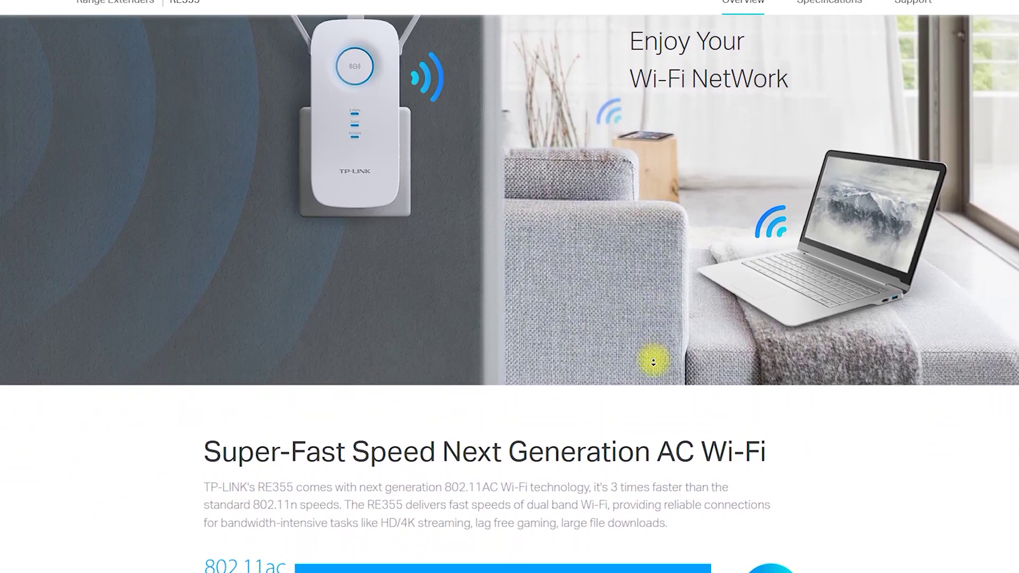
scroll(653, 361, down, 4)
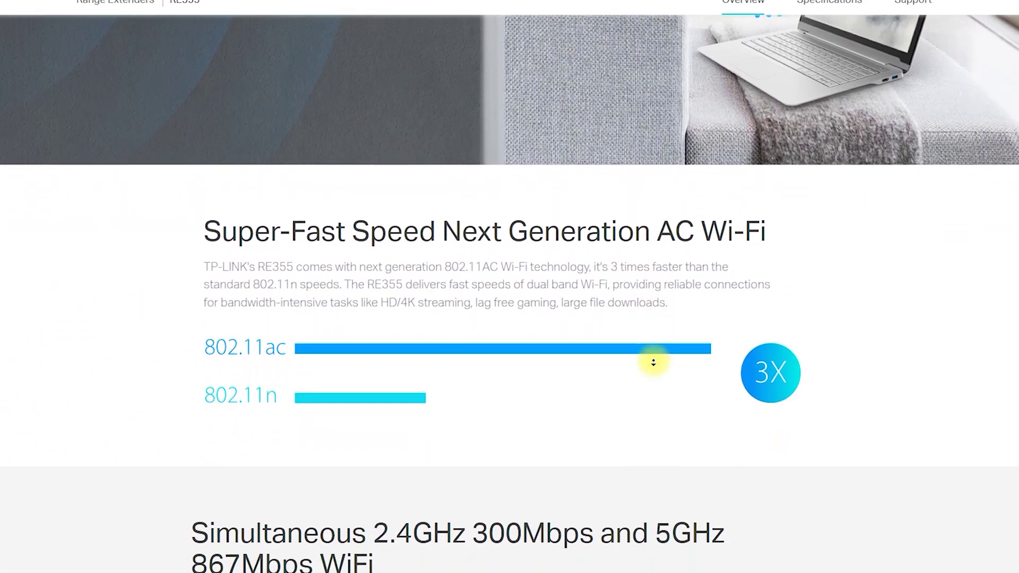
scroll(653, 361, down, 4)
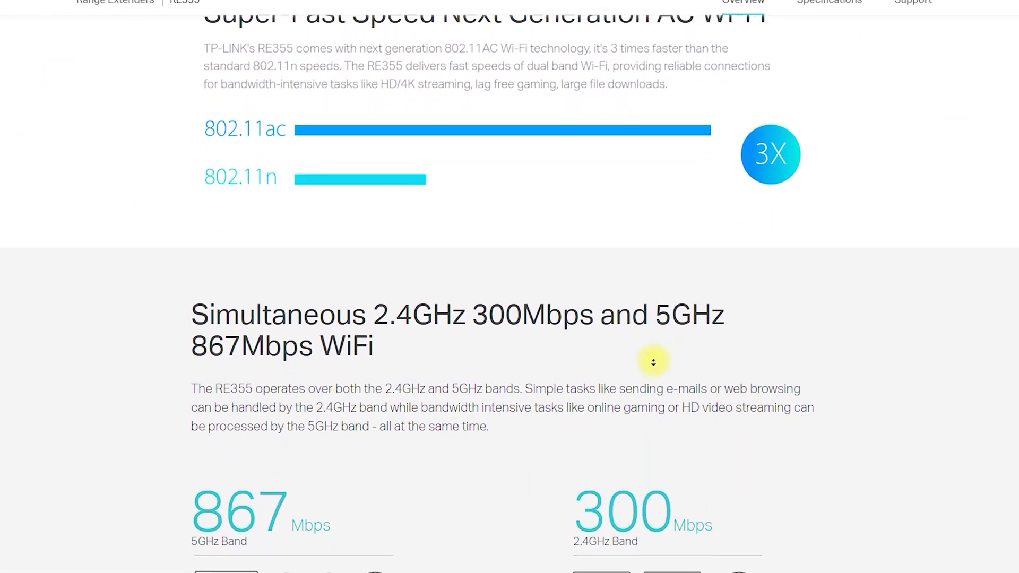
scroll(653, 362, down, 4)
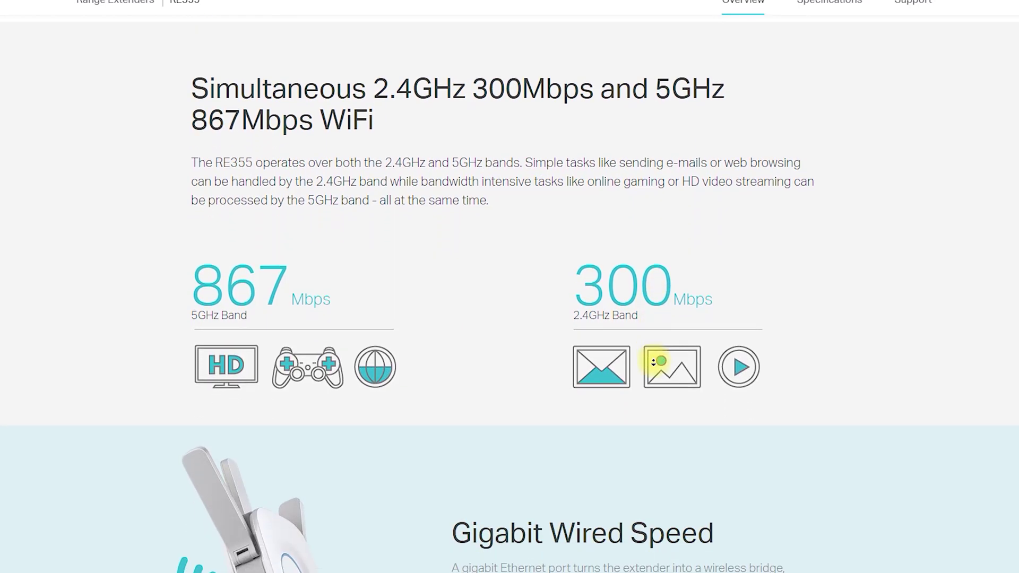
scroll(653, 362, down, 4)
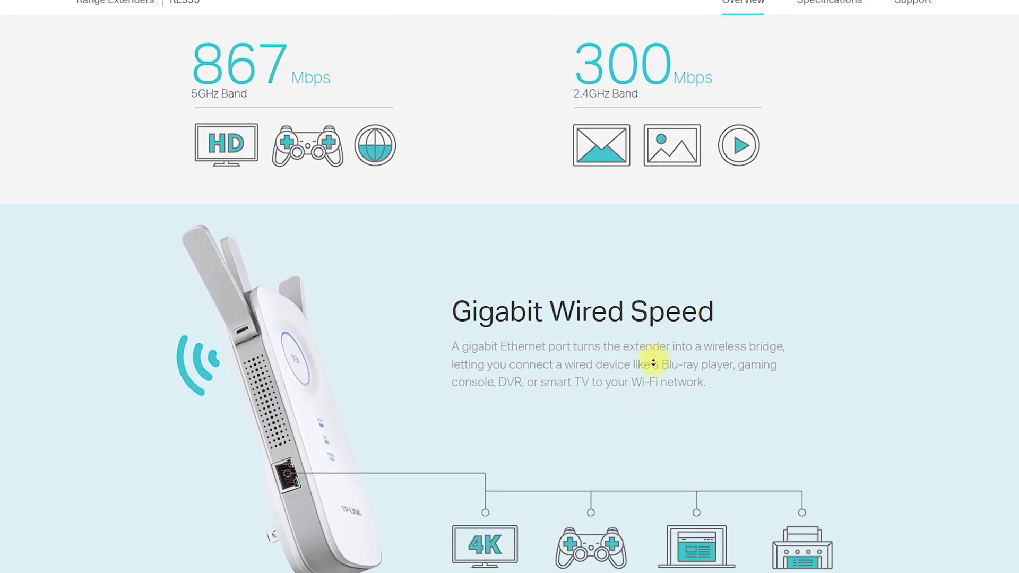
scroll(653, 362, down, 4)
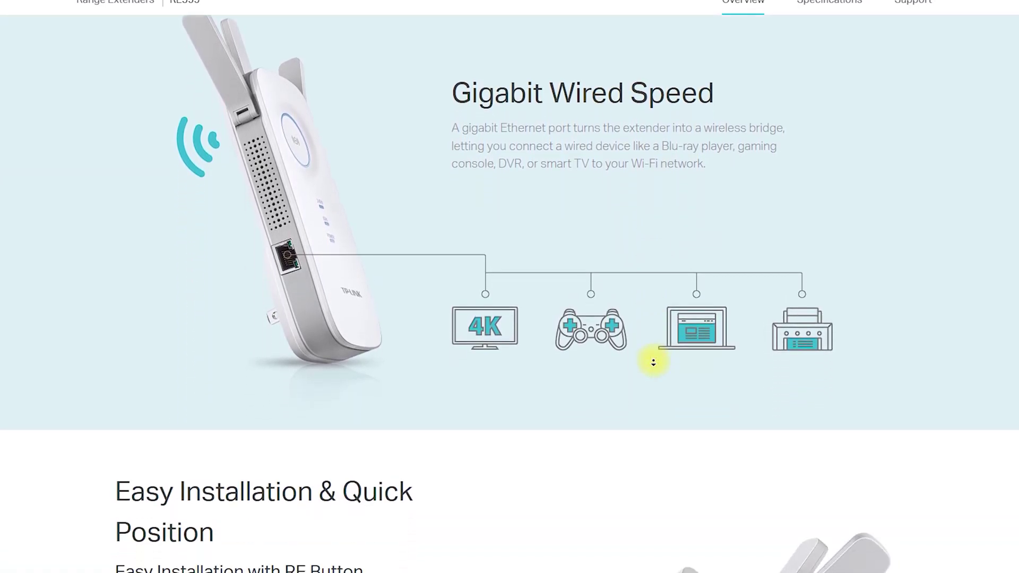
scroll(653, 361, down, 4)
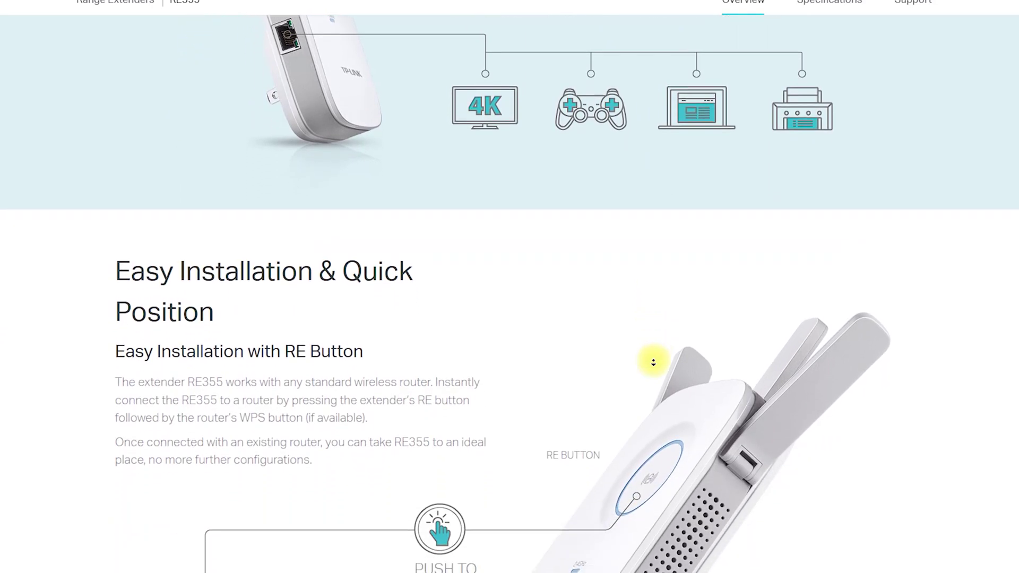
scroll(653, 361, down, 4)
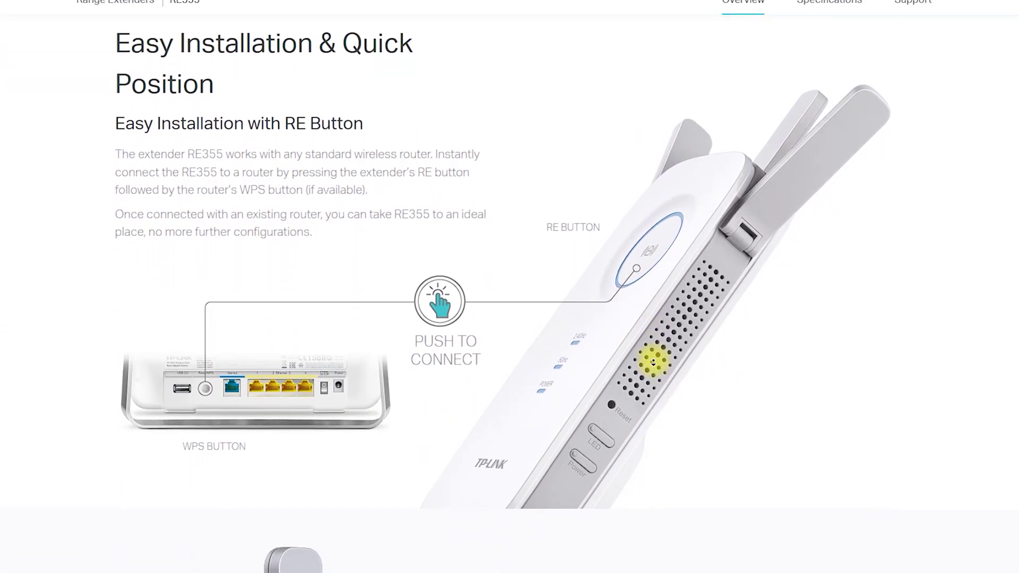
scroll(653, 362, down, 1)
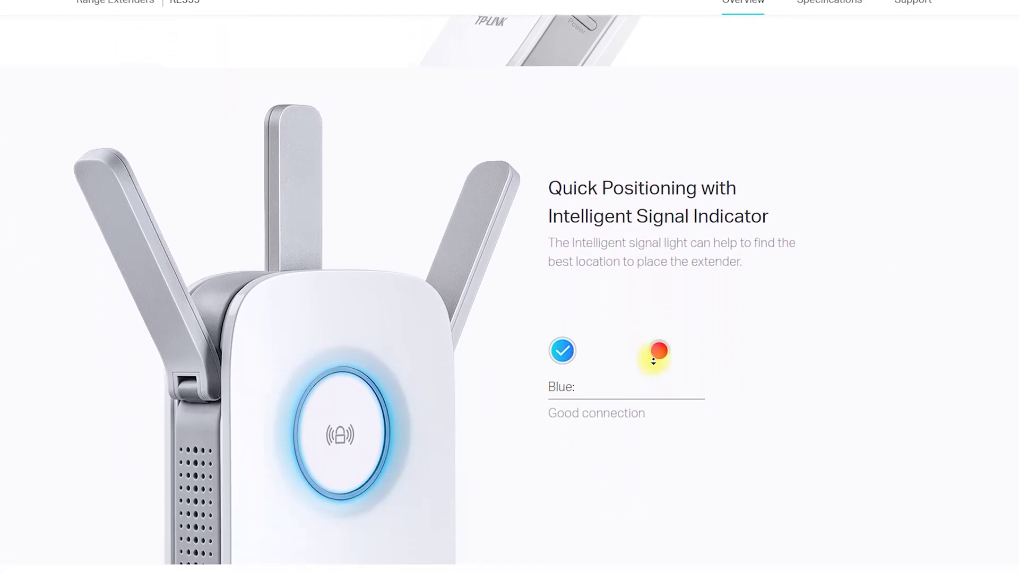
scroll(653, 359, down, 1)
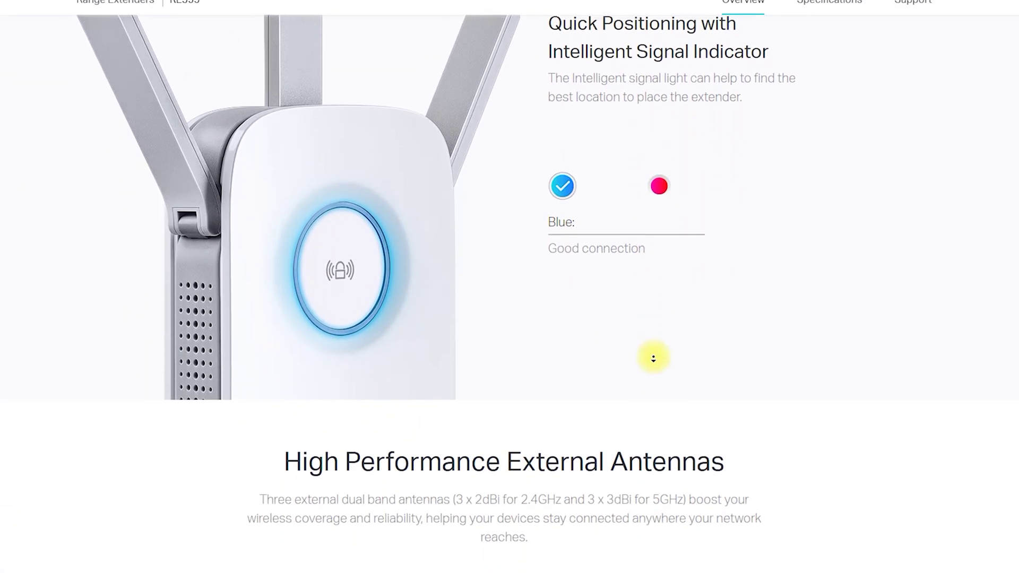
scroll(653, 360, down, 3)
scroll(653, 359, down, 3)
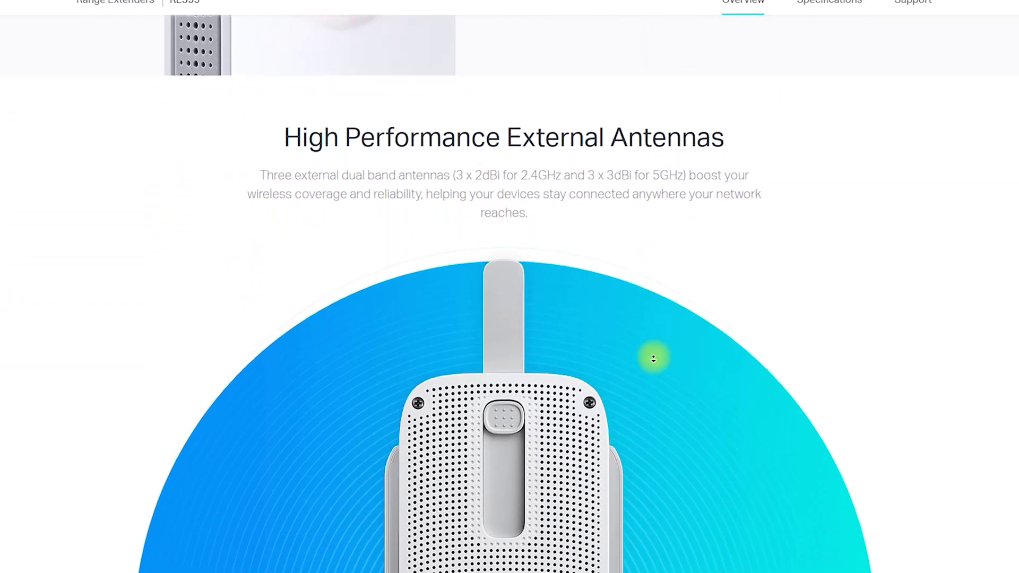
scroll(653, 359, down, 3)
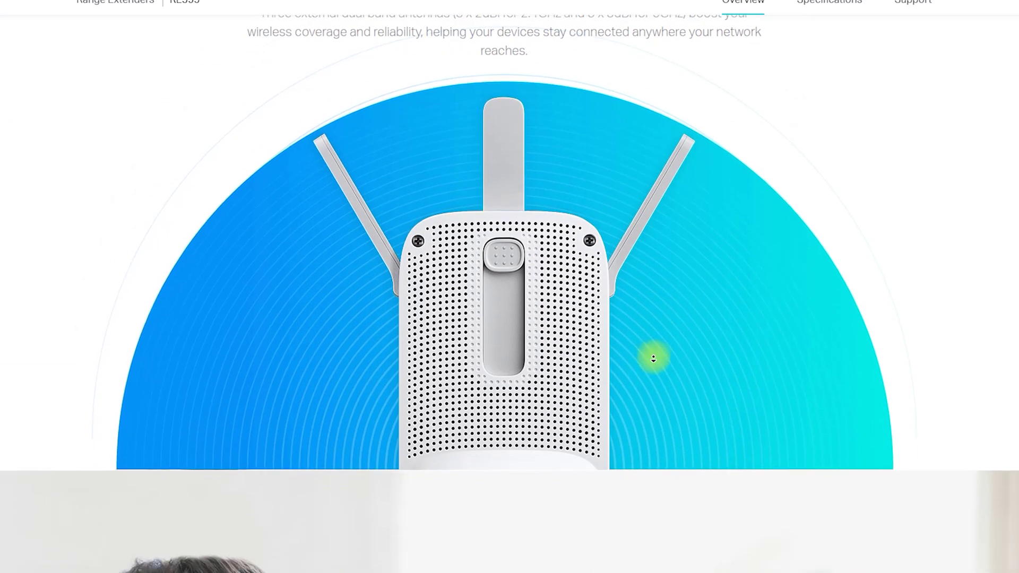
scroll(654, 359, down, 3)
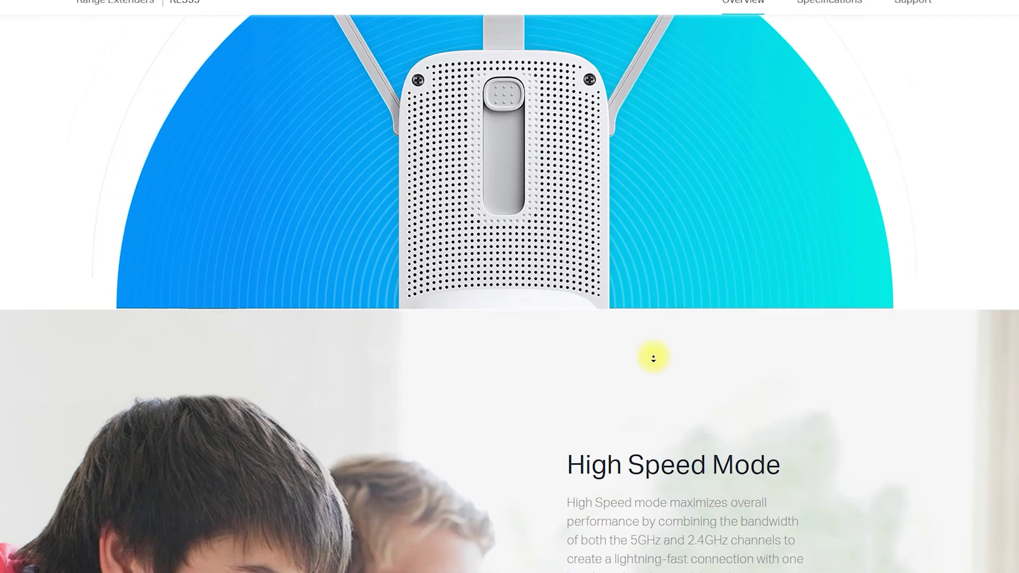
scroll(653, 359, down, 3)
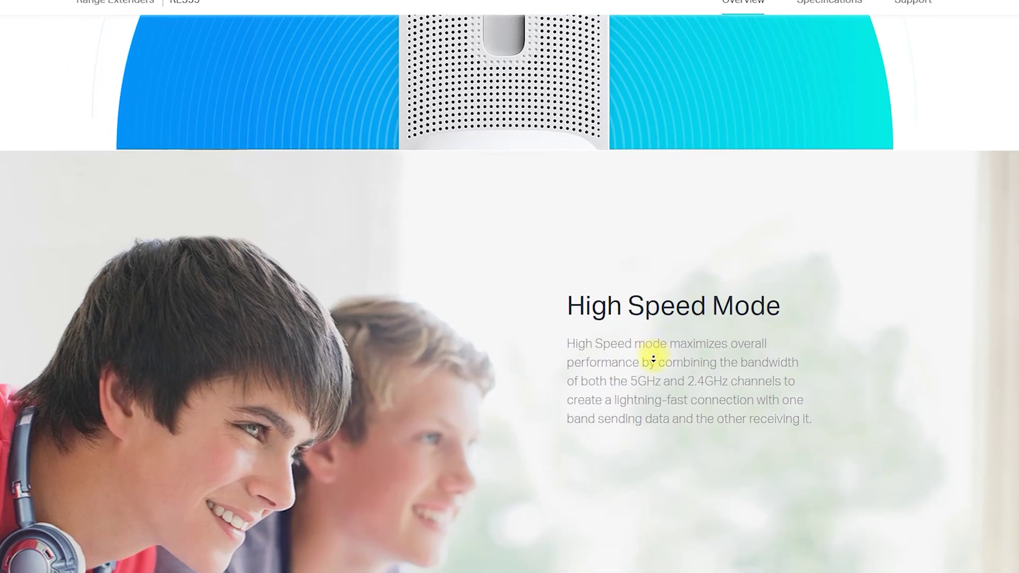
scroll(654, 359, down, 4)
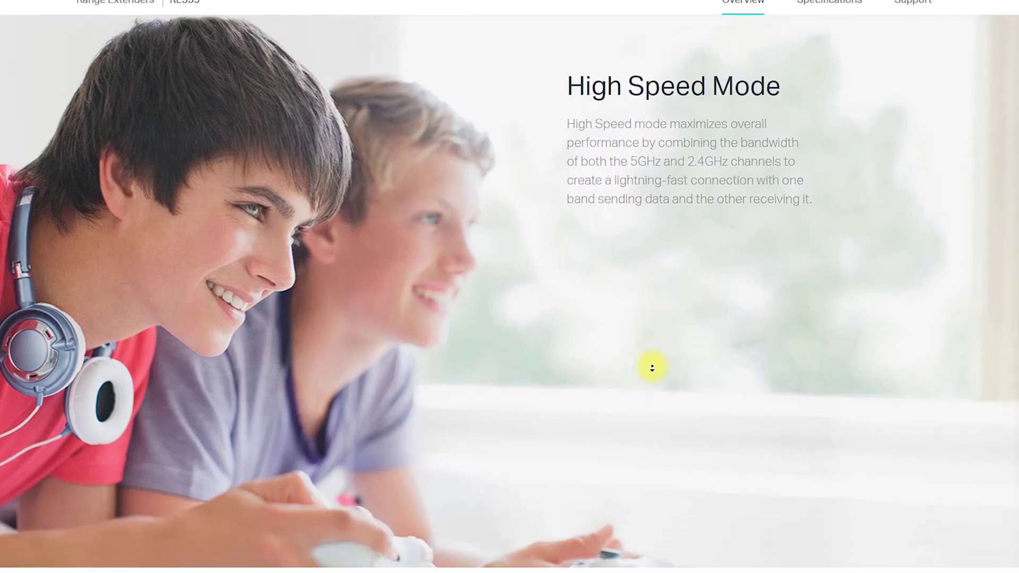
scroll(652, 366, down, 6)
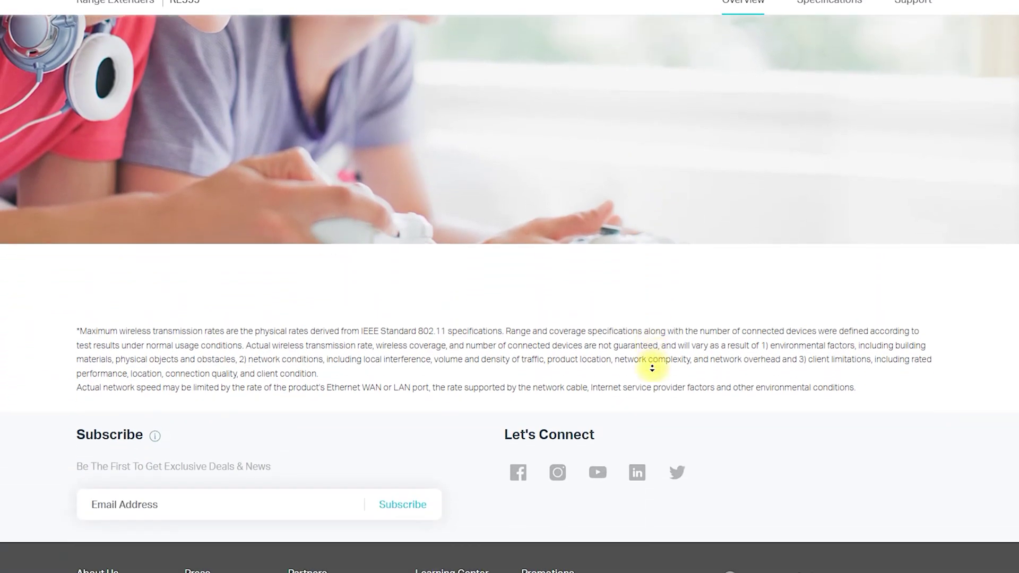
scroll(652, 368, down, 2)
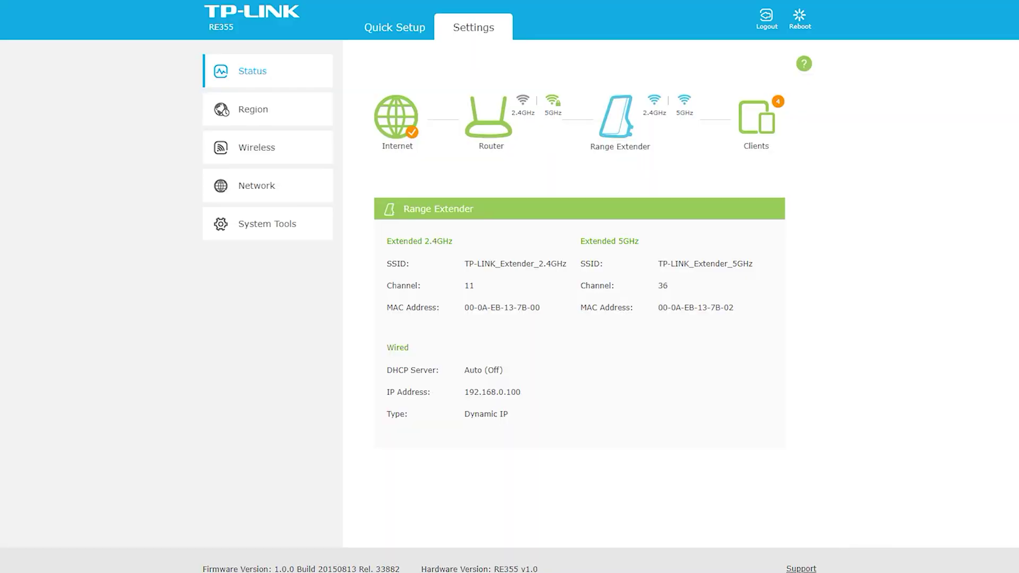
Examine the status page's connection diagram from internet to clients and the extender's 2.4GHz, 5GHz and wired details
mouse_move(420, 153)
mouse_down()
mouse_move(353, 91)
mouse_move(450, 123)
mouse_up()
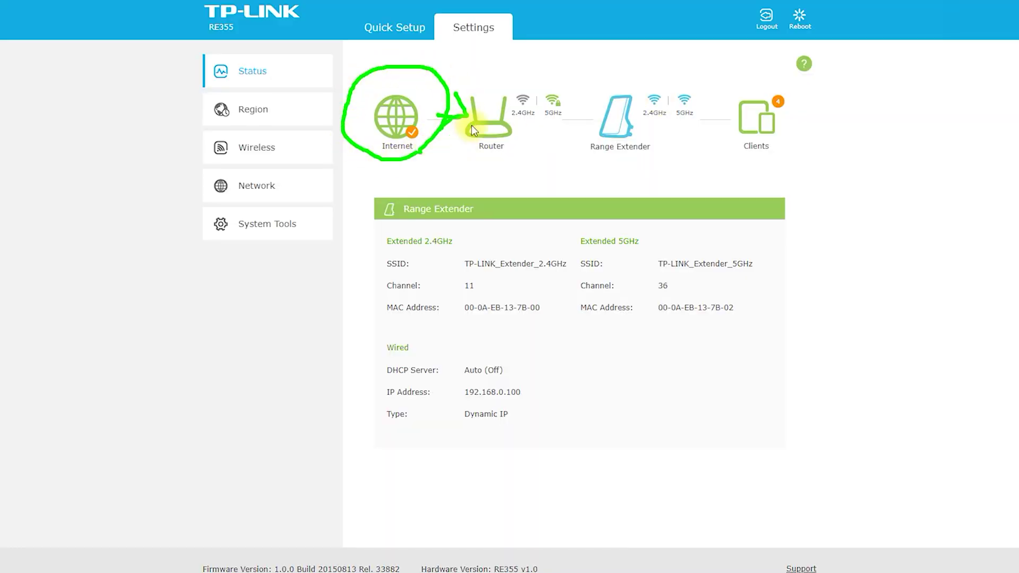
mouse_move(513, 129)
mouse_down()
mouse_move(590, 128)
mouse_move(575, 108)
mouse_move(565, 149)
mouse_up()
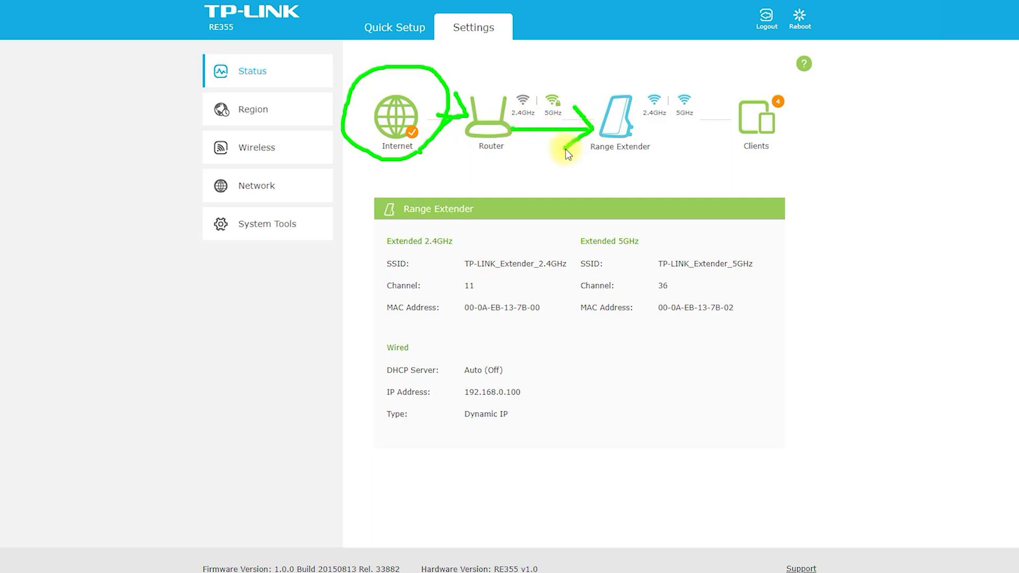
drag(639, 130, 731, 130)
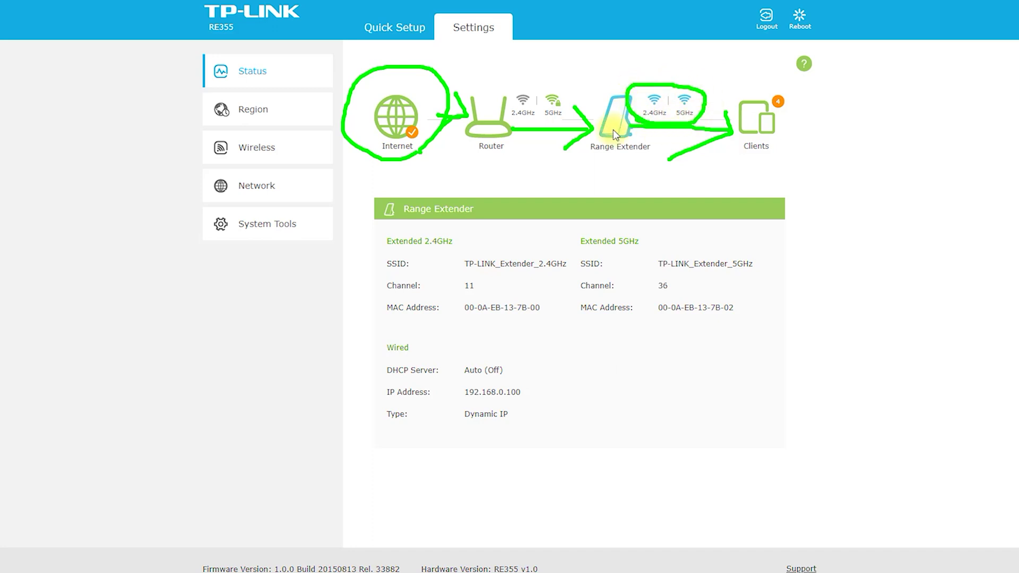
drag(537, 130, 564, 91)
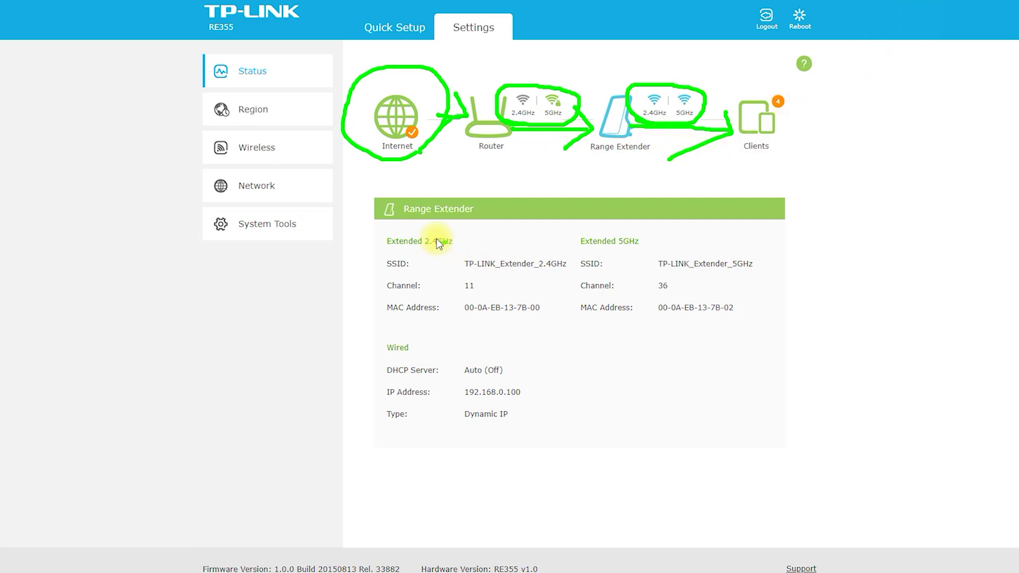
mouse_move(370, 224)
mouse_down()
mouse_move(486, 231)
mouse_move(383, 183)
mouse_move(509, 223)
mouse_up()
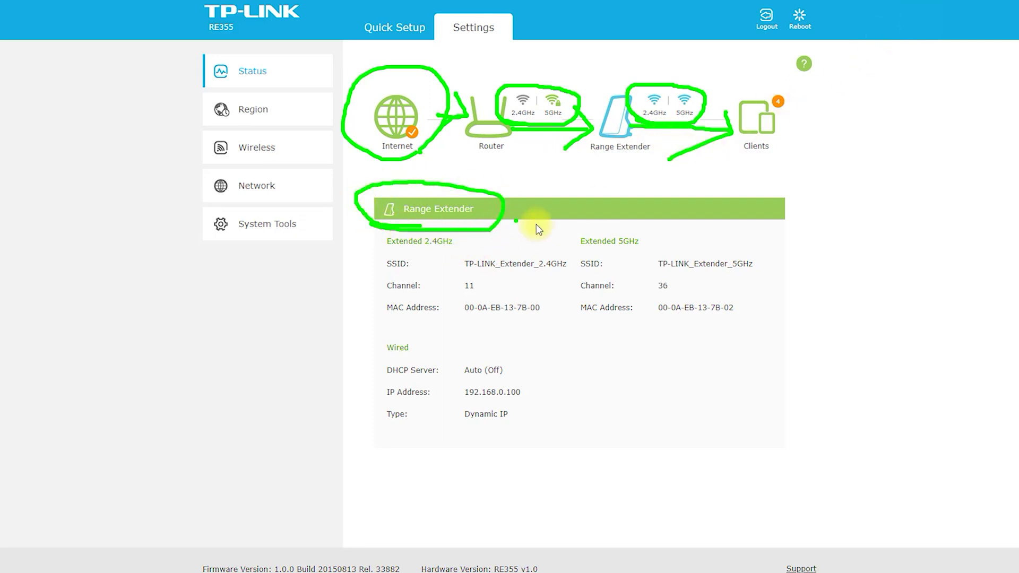
drag(386, 247, 447, 248)
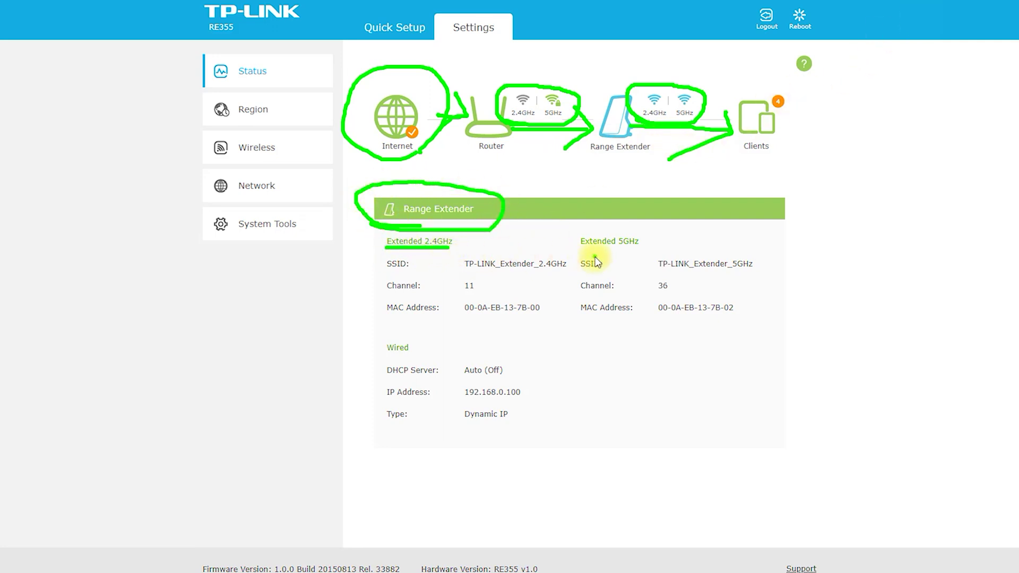
drag(574, 255, 645, 249)
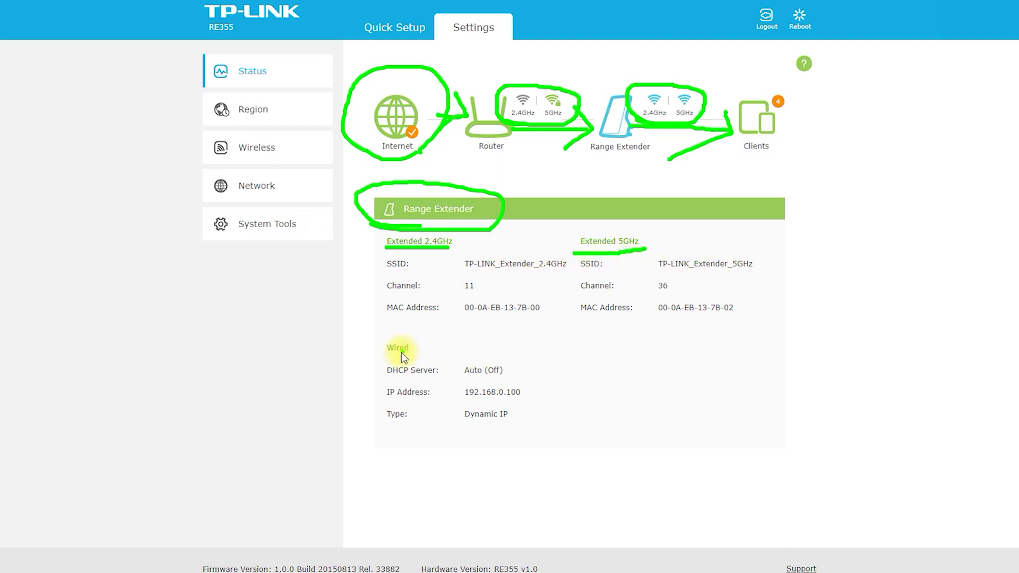
mouse_move(424, 331)
mouse_down()
mouse_move(371, 337)
mouse_move(443, 364)
mouse_up()
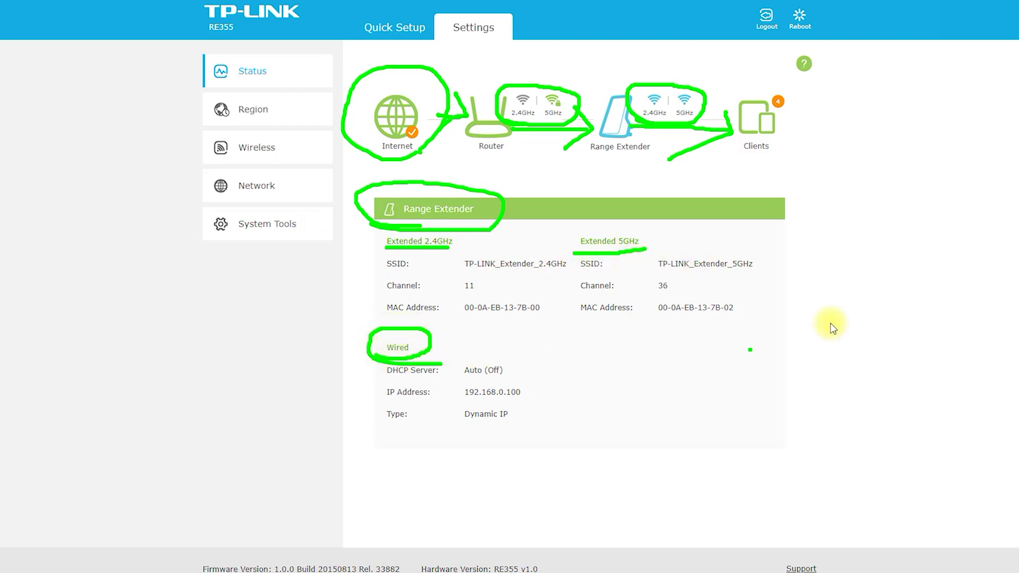
key(Escape)
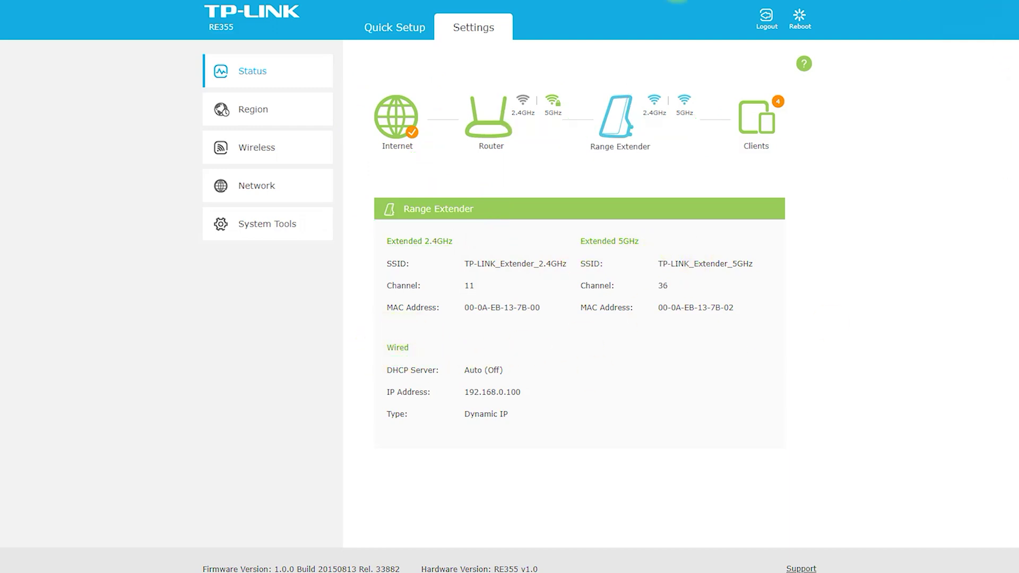
Start the quick setup with United Kingdom as the region and proceed to the 2.4GHz host network scan
click(389, 33)
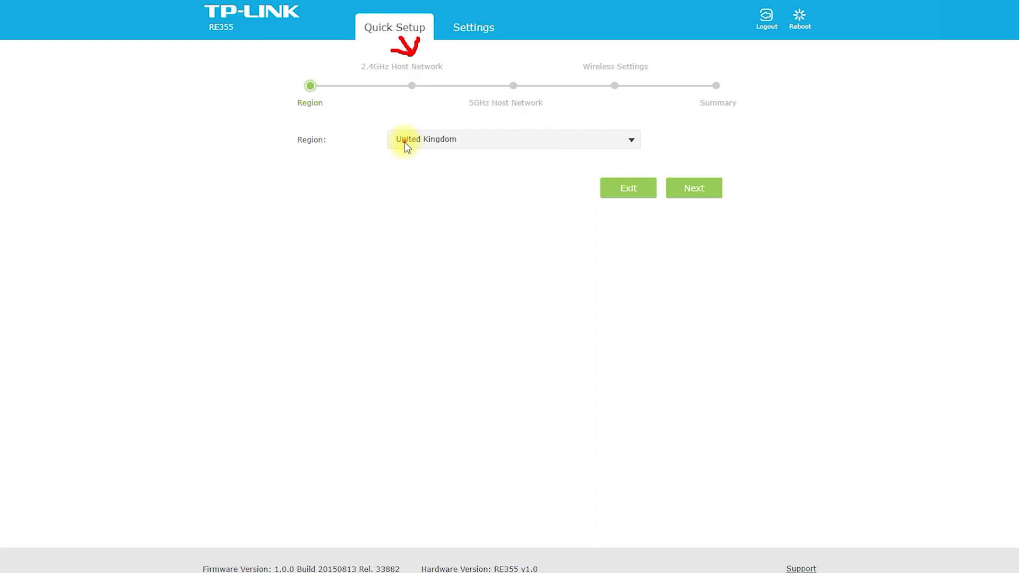
mouse_move(474, 161)
mouse_down()
mouse_move(659, 148)
mouse_move(448, 118)
mouse_move(364, 141)
mouse_move(451, 177)
mouse_up()
click(691, 185)
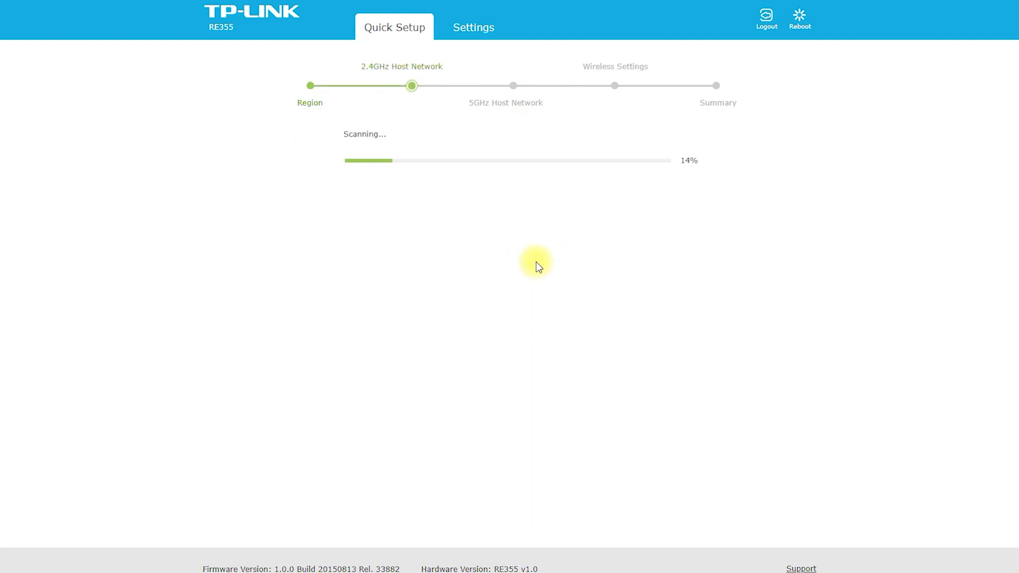
Check the remaining setup stages, then choose TP-LINK_B200 as the 2.4GHz host network and TP-LINK_4F70_5G as the 5GHz host network
drag(463, 105, 517, 119)
mouse_move(615, 81)
mouse_down()
mouse_move(667, 61)
mouse_move(564, 68)
mouse_move(584, 79)
mouse_up()
mouse_move(677, 114)
mouse_down()
mouse_move(737, 115)
mouse_move(709, 87)
mouse_move(734, 125)
mouse_up()
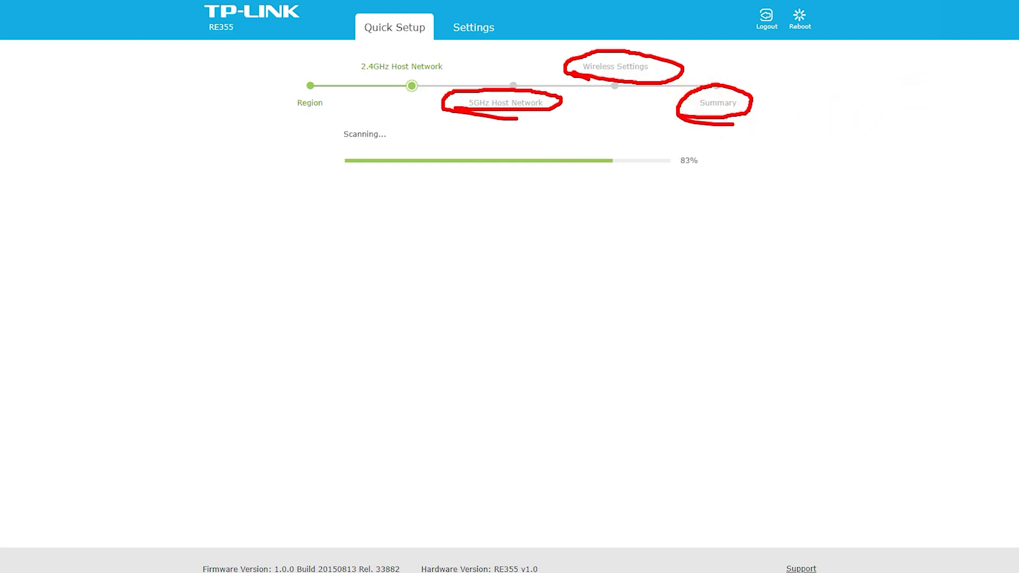
key(Escape)
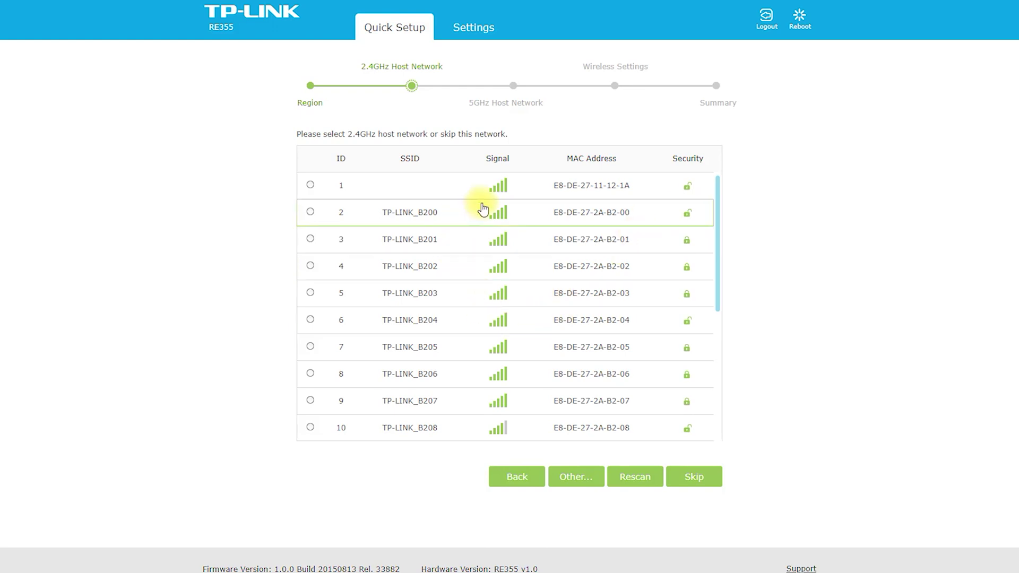
click(447, 215)
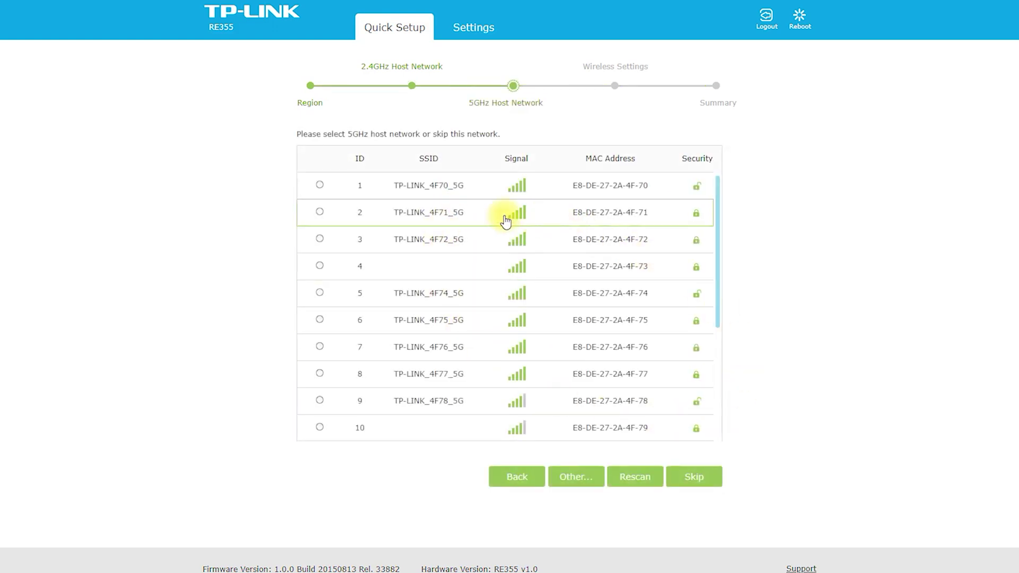
click(466, 186)
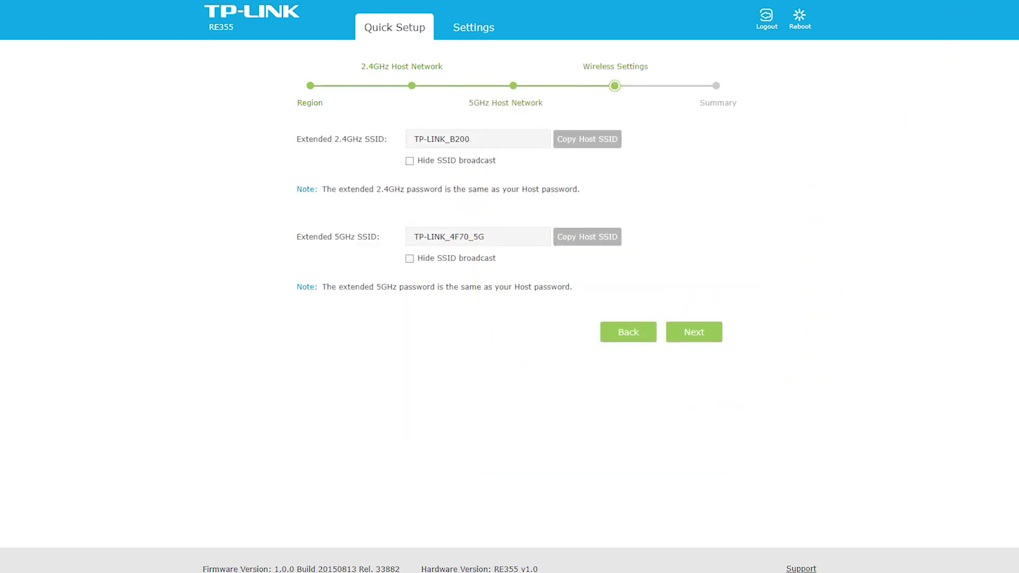
Check the extended 2.4GHz and 5GHz SSIDs in the wireless settings and continue to the setup summary
drag(290, 152, 391, 155)
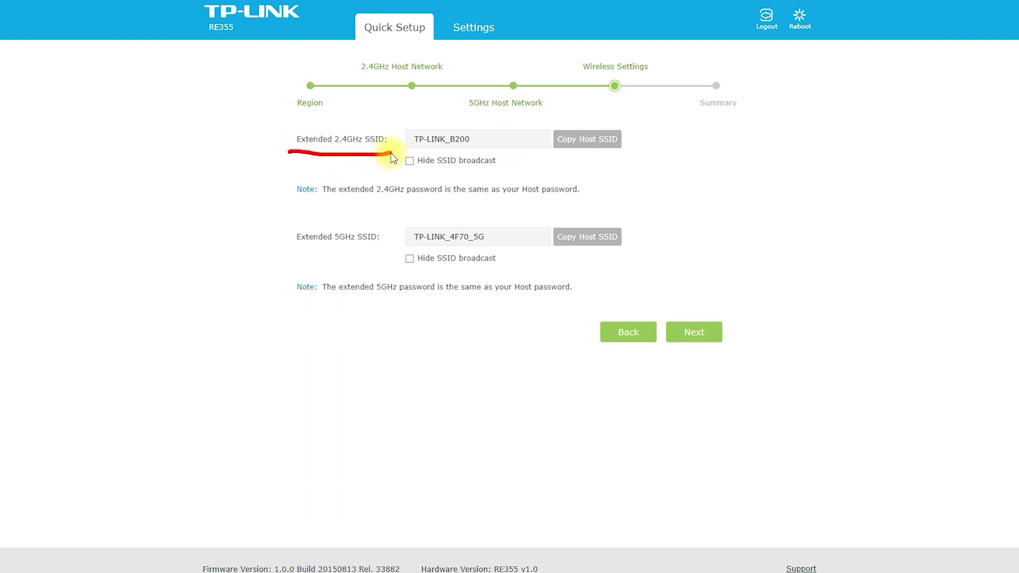
mouse_move(287, 251)
mouse_down()
mouse_move(496, 245)
mouse_move(439, 227)
mouse_move(412, 250)
mouse_up()
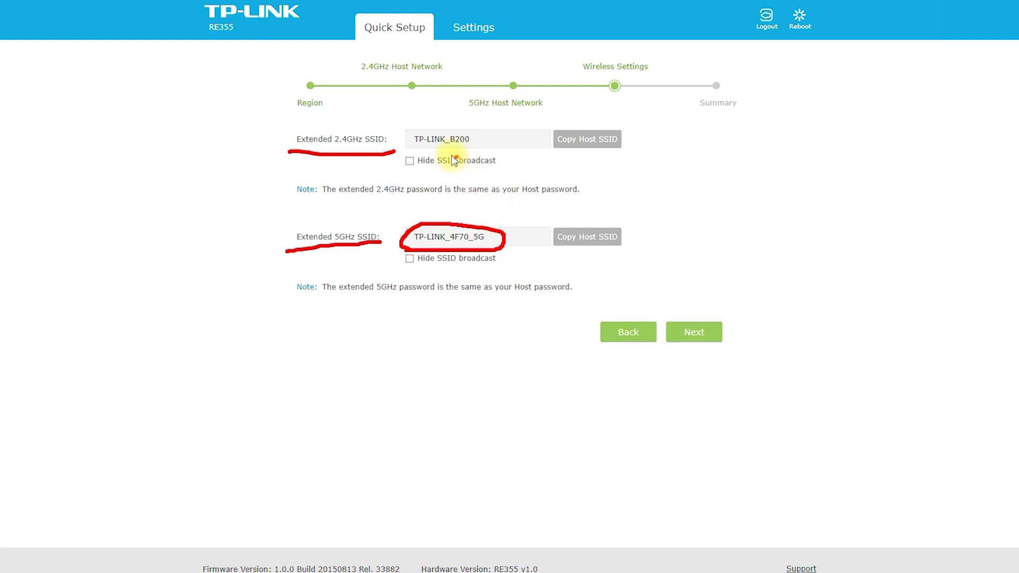
drag(403, 148, 484, 137)
drag(404, 153, 455, 152)
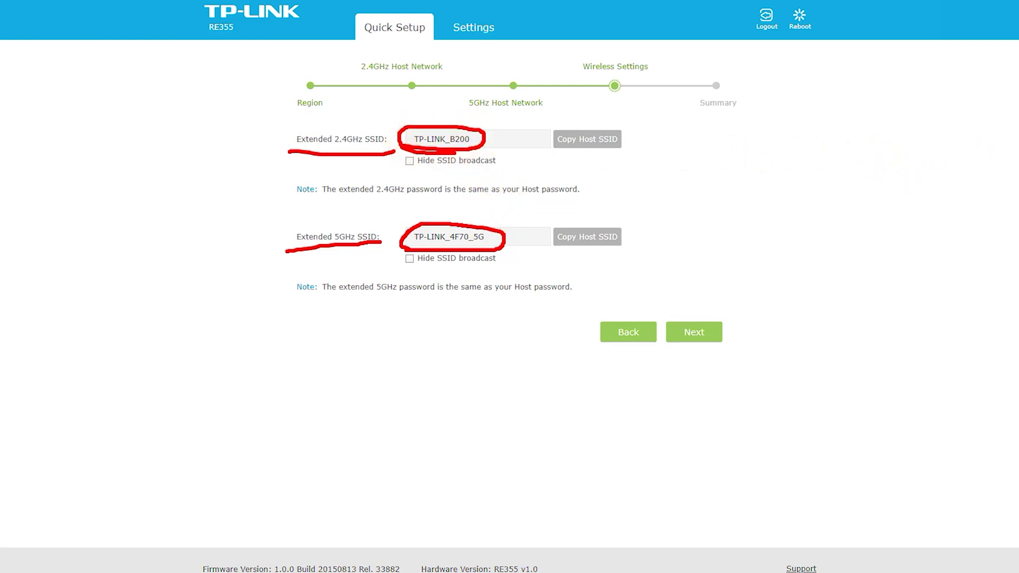
key(Escape)
click(693, 334)
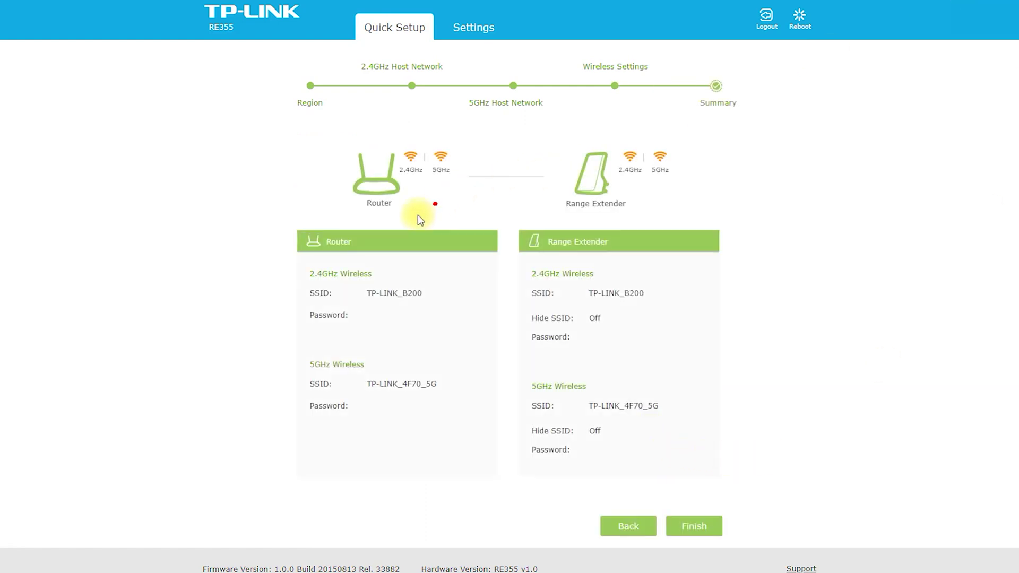
Compare the router's and range extender's 2.4GHz and 5GHz wireless details in the setup summary
mouse_move(353, 211)
mouse_down()
mouse_move(439, 200)
mouse_move(460, 144)
mouse_move(330, 147)
mouse_up()
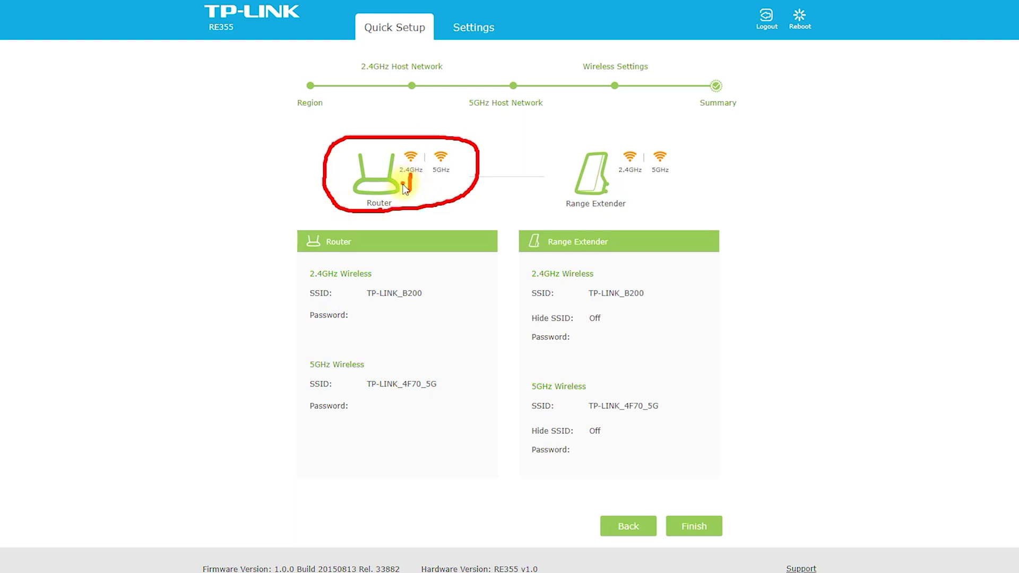
drag(409, 189, 444, 185)
mouse_move(635, 183)
mouse_down()
mouse_move(631, 174)
mouse_move(631, 187)
mouse_move(663, 191)
mouse_move(661, 177)
mouse_up()
mouse_move(514, 256)
mouse_down()
mouse_move(569, 256)
mouse_move(609, 226)
mouse_up()
drag(508, 251, 514, 255)
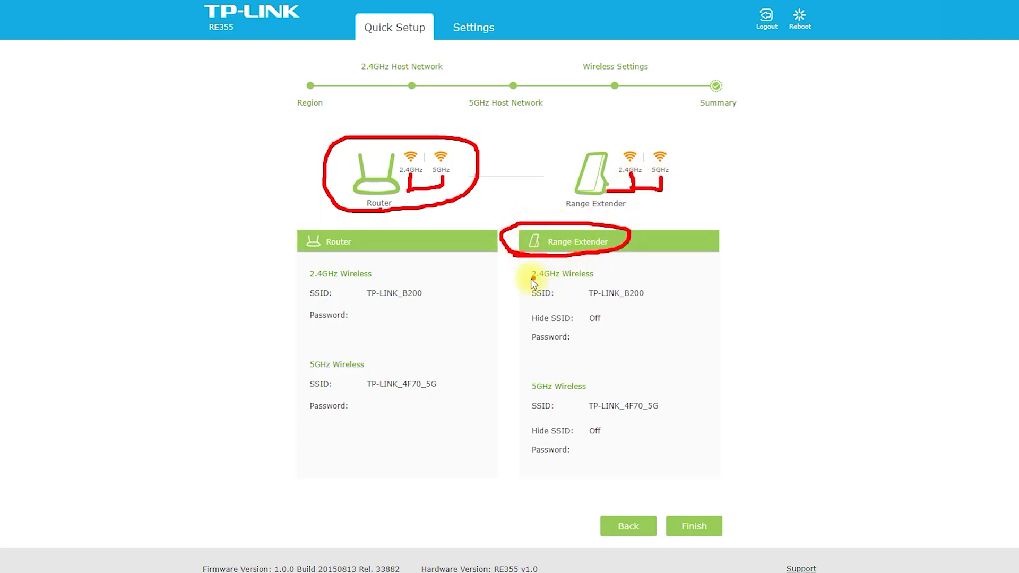
drag(527, 397, 565, 397)
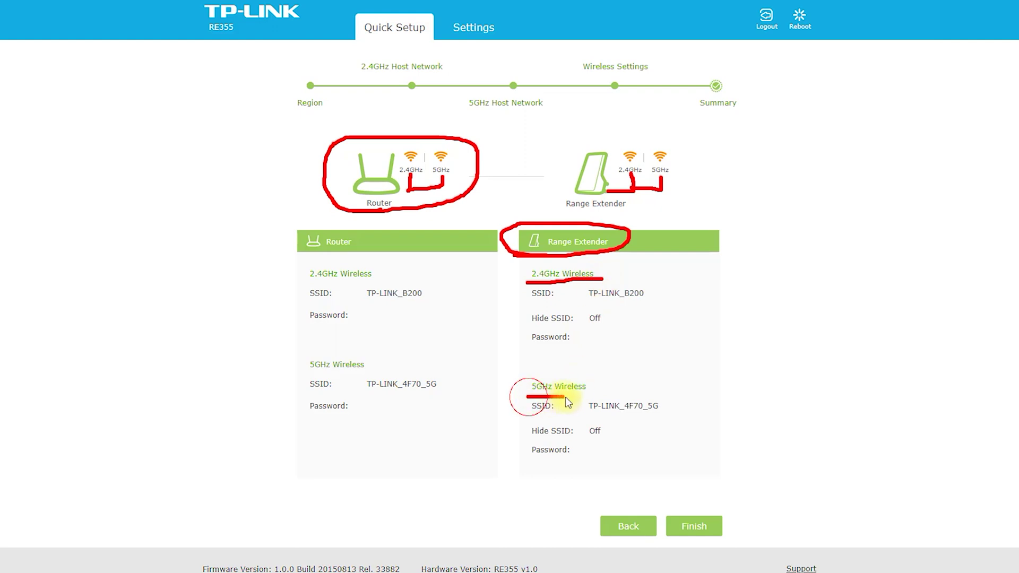
mouse_move(335, 263)
mouse_down()
mouse_move(339, 222)
mouse_move(329, 257)
mouse_move(397, 279)
mouse_up()
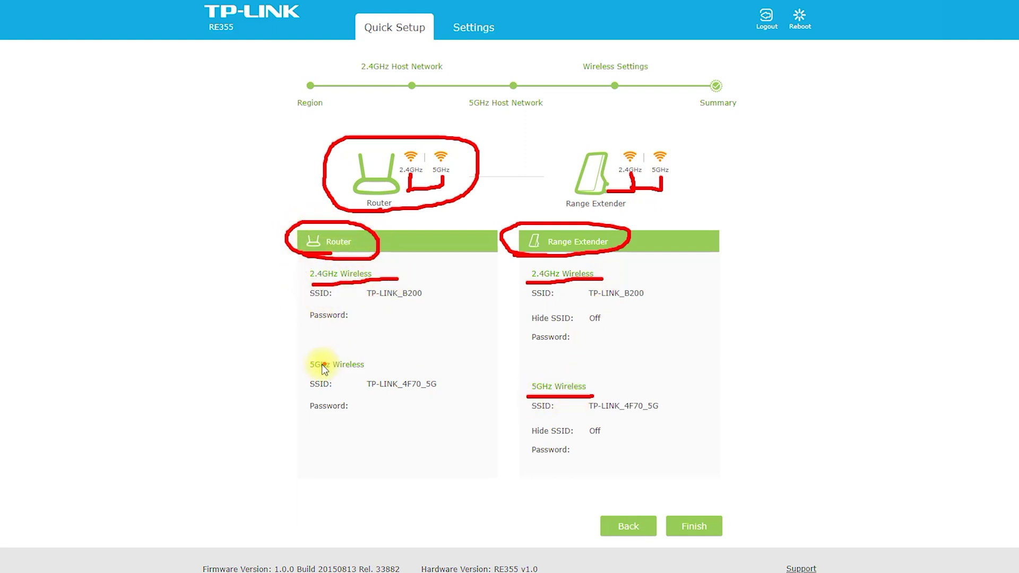
key(ctrl+z)
key(Escape)
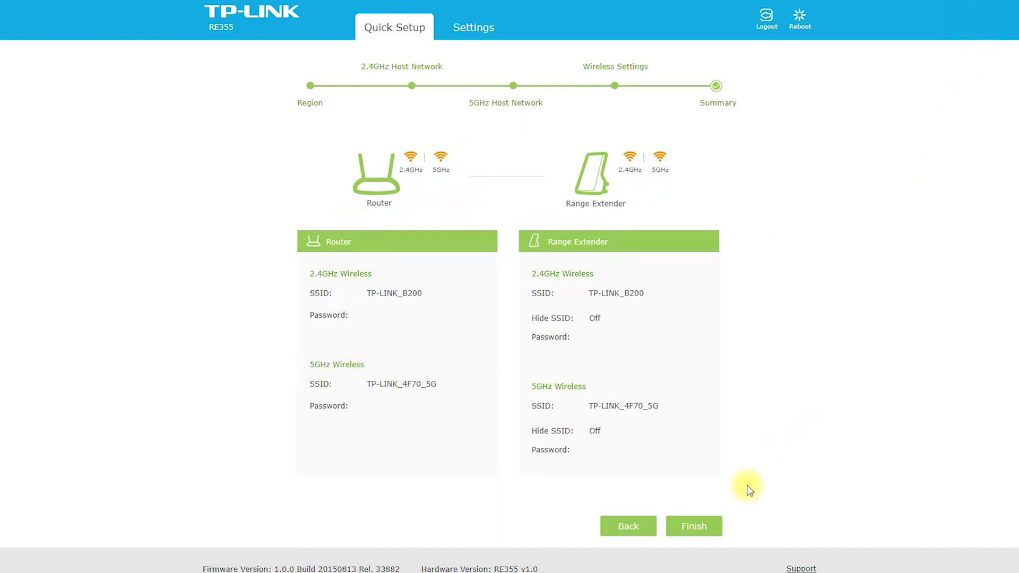
Finish the quick setup to apply the settings and decline connecting to the host network again
click(702, 525)
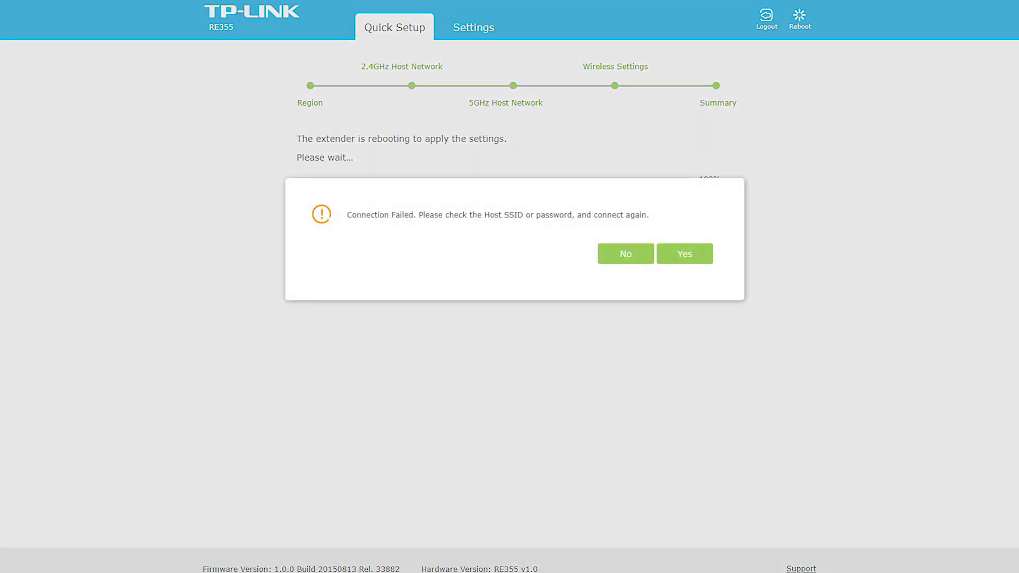
click(625, 253)
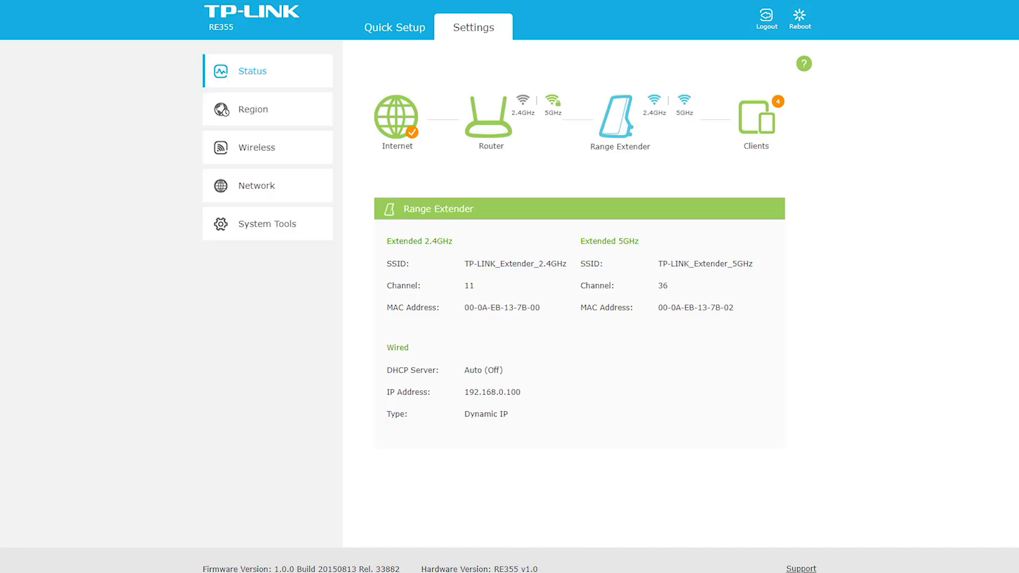
Open the region settings and look through the list of available countries without changing the selection
click(269, 115)
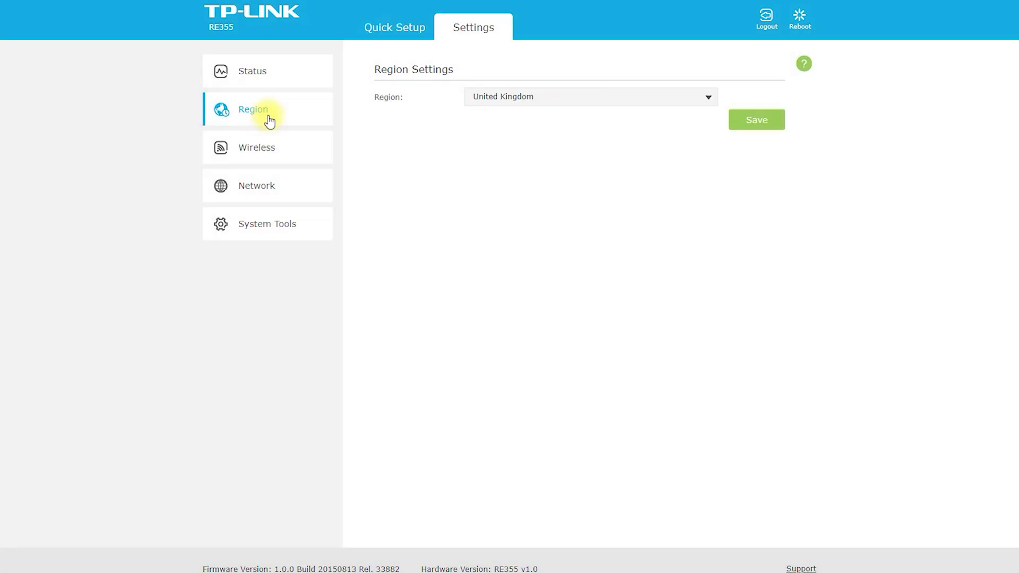
click(538, 98)
click(708, 97)
scroll(687, 180, down, 4)
scroll(689, 194, up, 4)
scroll(690, 194, down, 3)
scroll(690, 194, down, 8)
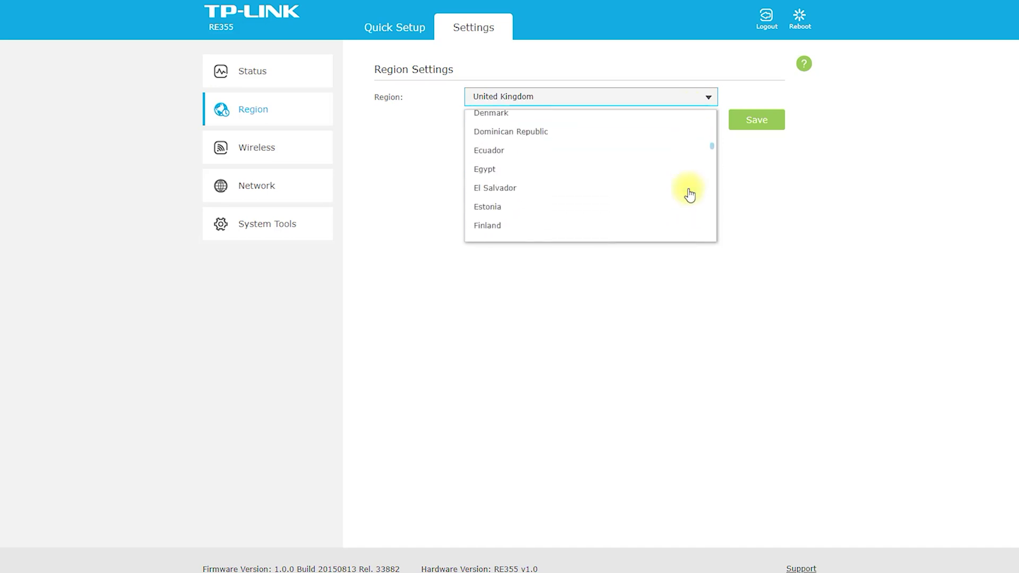
drag(711, 154, 714, 97)
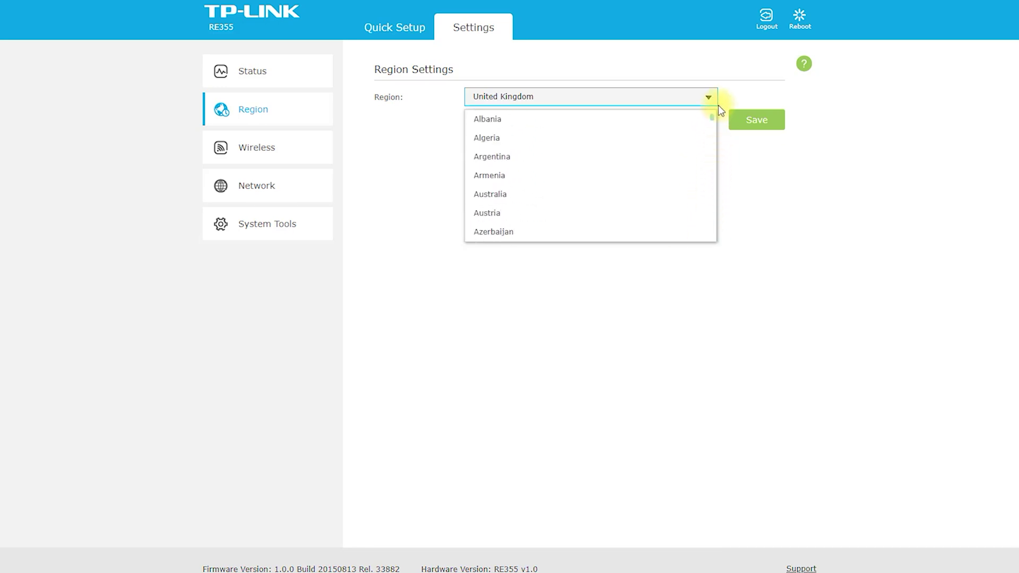
click(389, 127)
Open the wireless host network connection settings, scan for 2.4GHz networks and select TP-LINK_B200 as the host
click(268, 149)
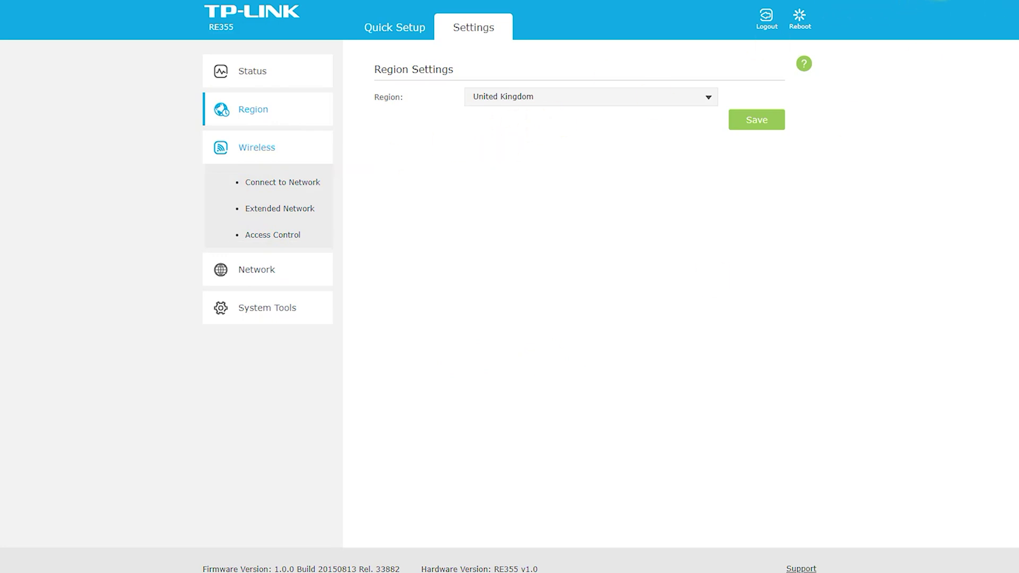
drag(336, 182, 202, 173)
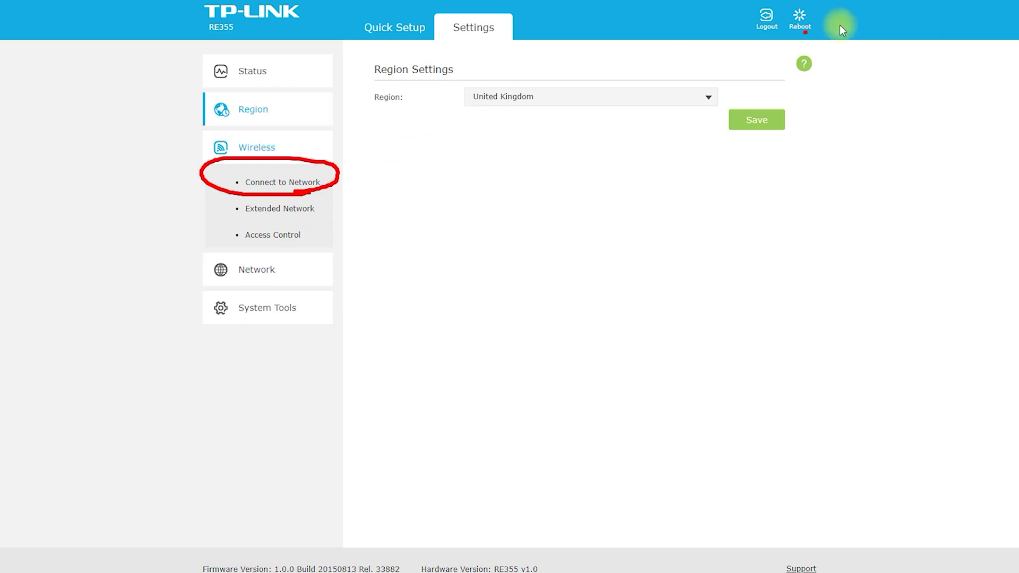
click(306, 187)
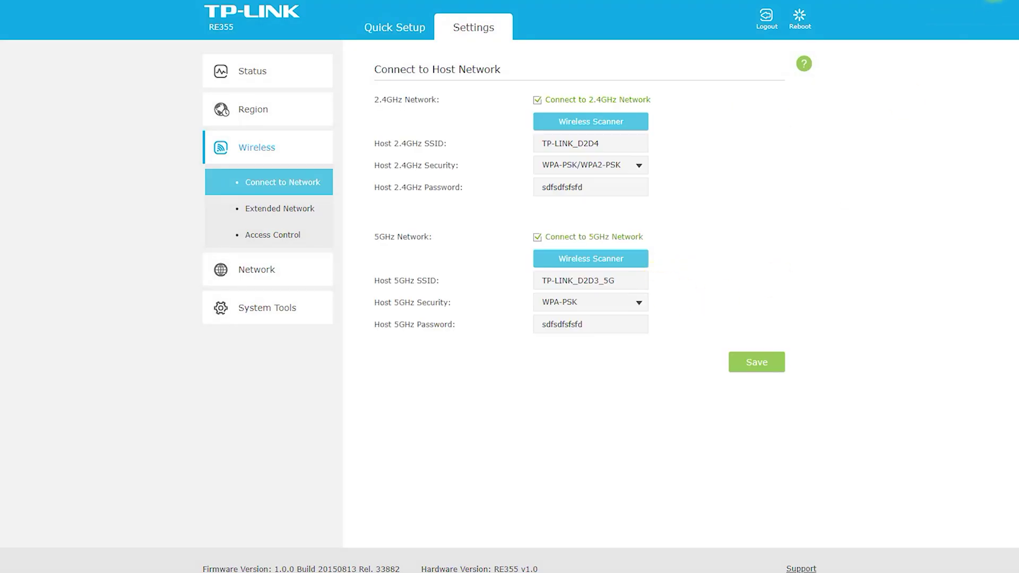
mouse_move(420, 88)
mouse_down()
mouse_move(509, 81)
mouse_move(416, 61)
mouse_move(363, 68)
mouse_up()
drag(370, 111, 484, 112)
mouse_move(657, 118)
mouse_down()
mouse_move(660, 106)
mouse_move(539, 93)
mouse_move(553, 137)
mouse_move(647, 128)
mouse_move(670, 113)
mouse_up()
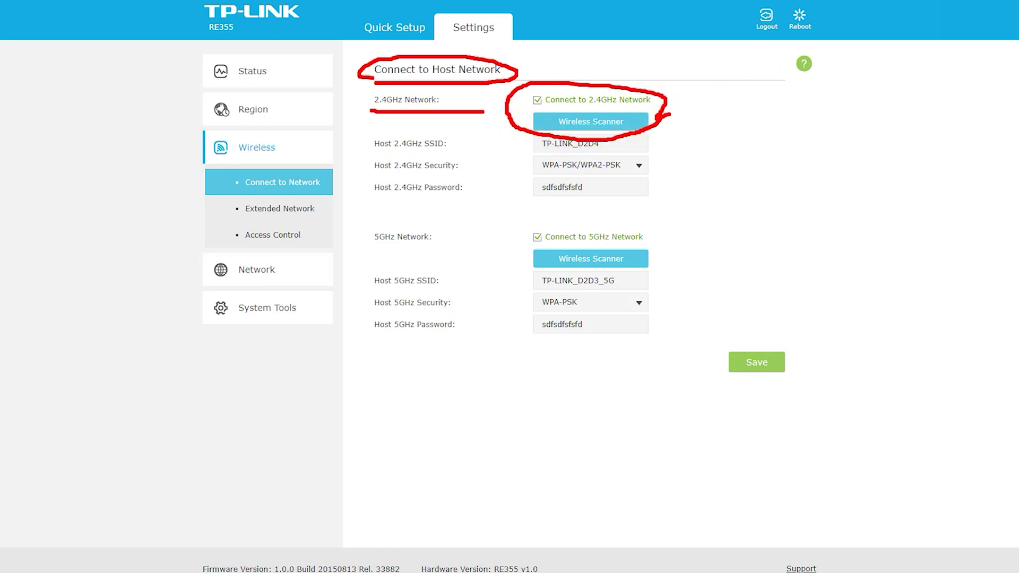
click(613, 120)
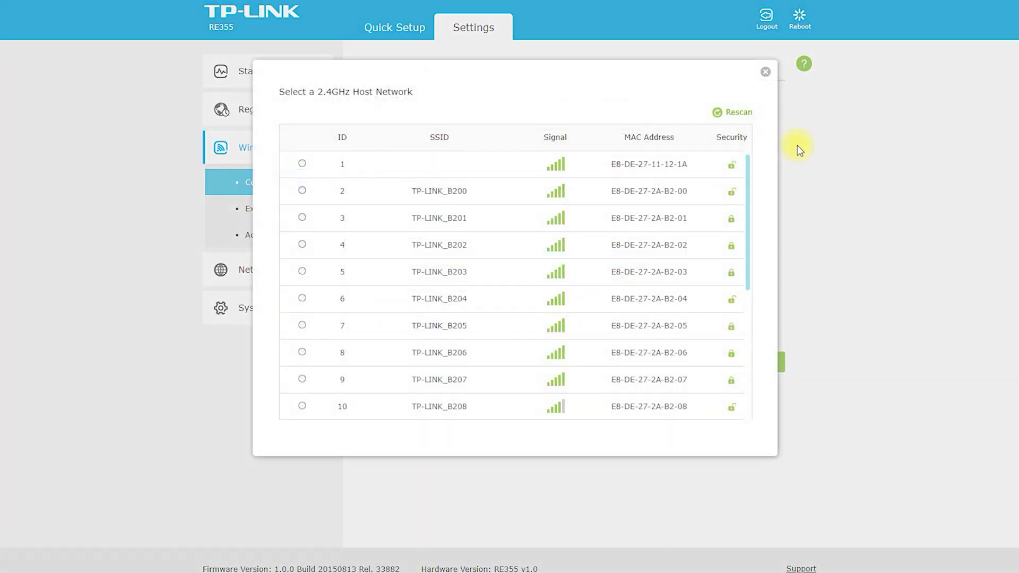
click(480, 193)
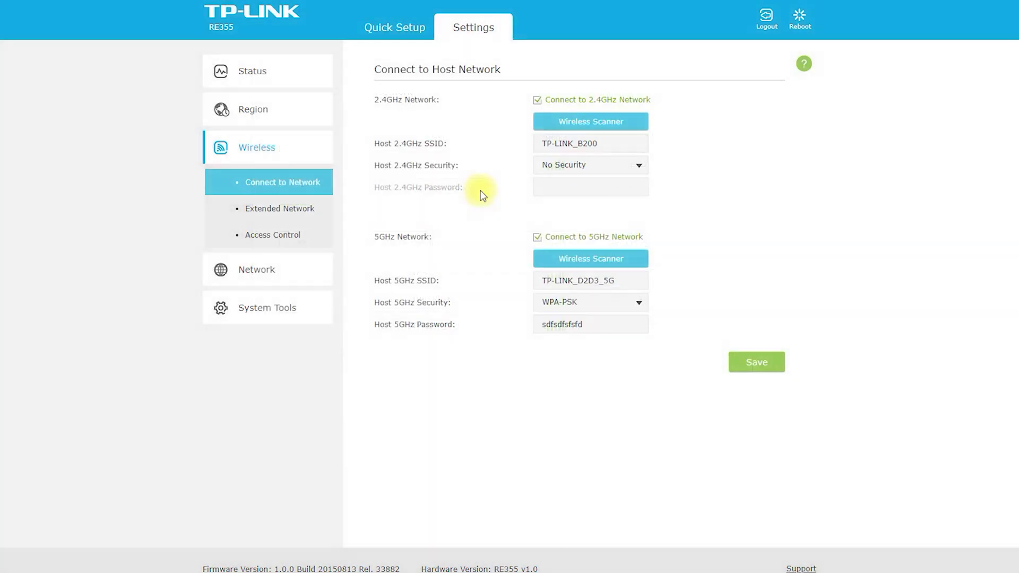
Set the host 2.4GHz security to WPA-PSK/WPA2-PSK and activate its password field
click(640, 165)
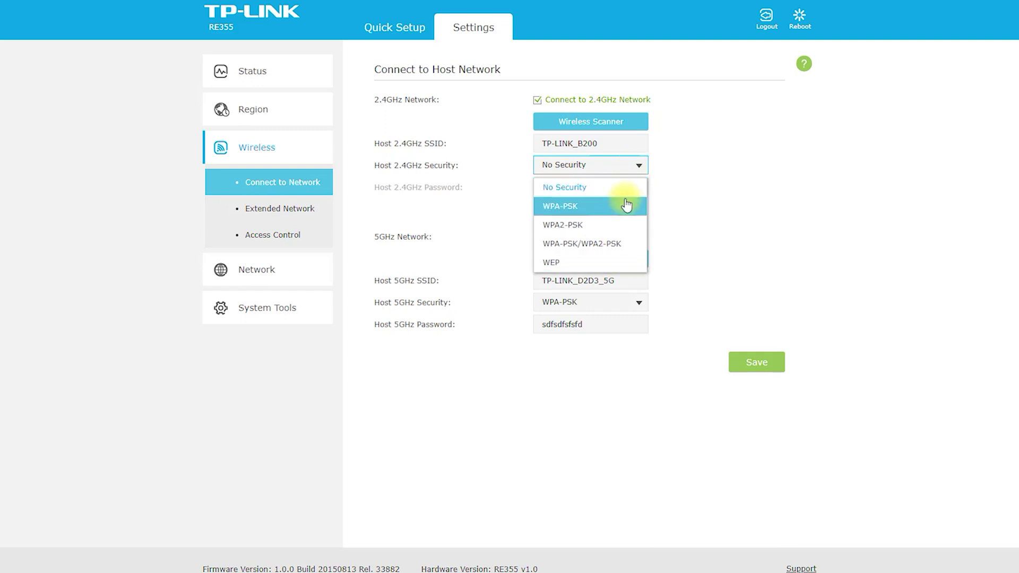
click(613, 244)
click(640, 166)
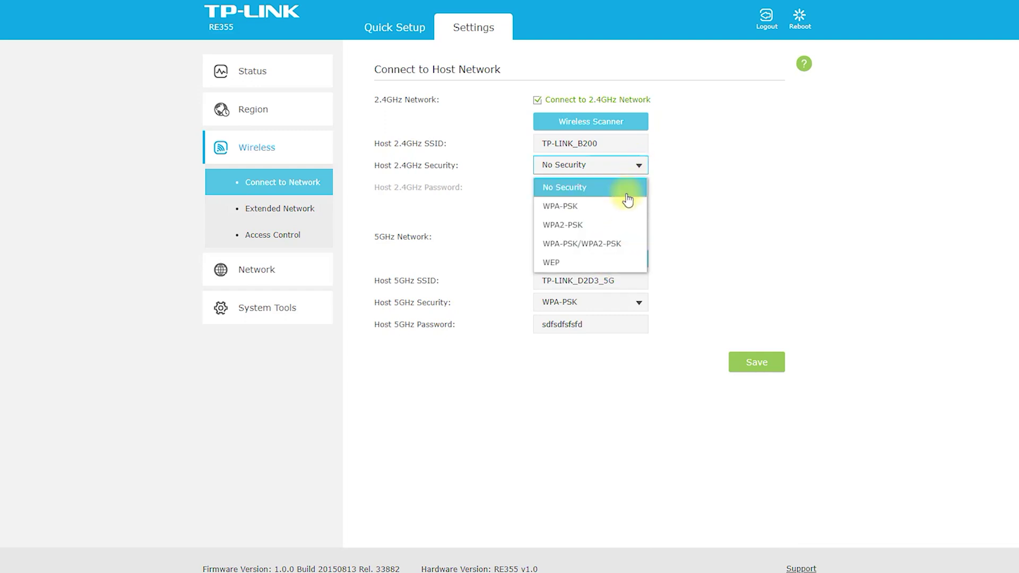
click(616, 226)
click(632, 161)
click(610, 244)
click(609, 188)
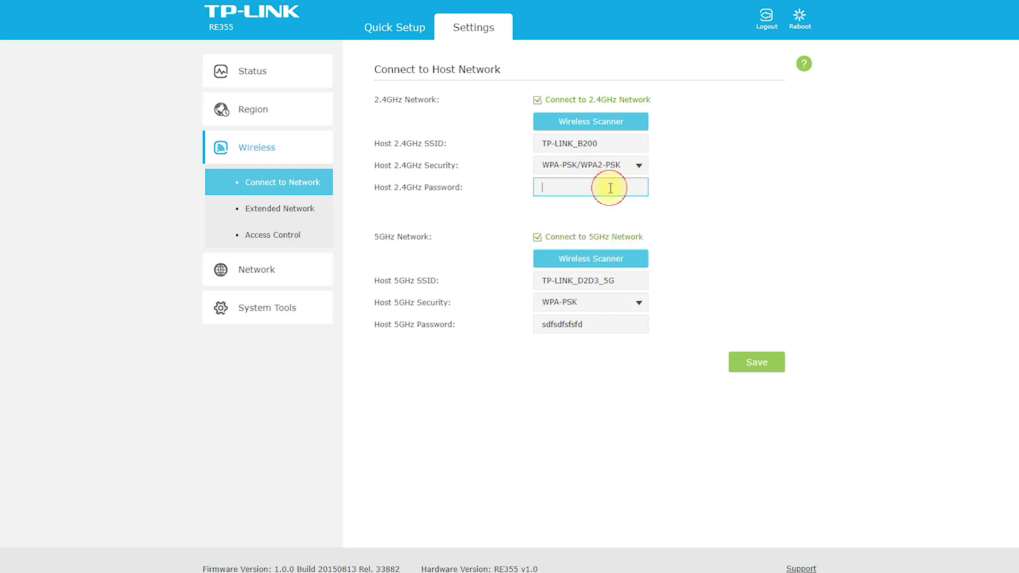
Scan for 5GHz networks, select TP-LINK_4F78_5G as the host and view its security options
click(630, 262)
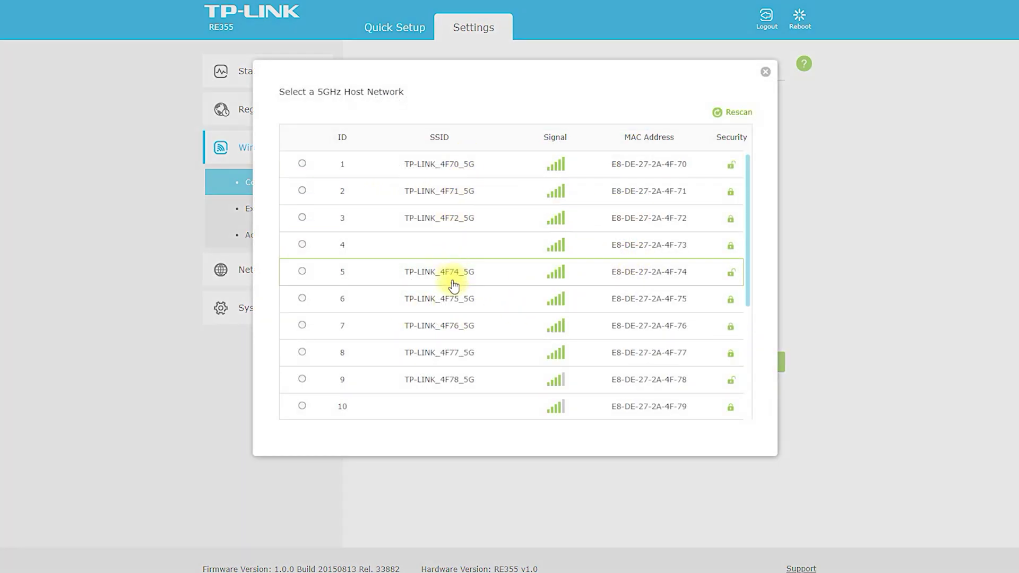
click(459, 380)
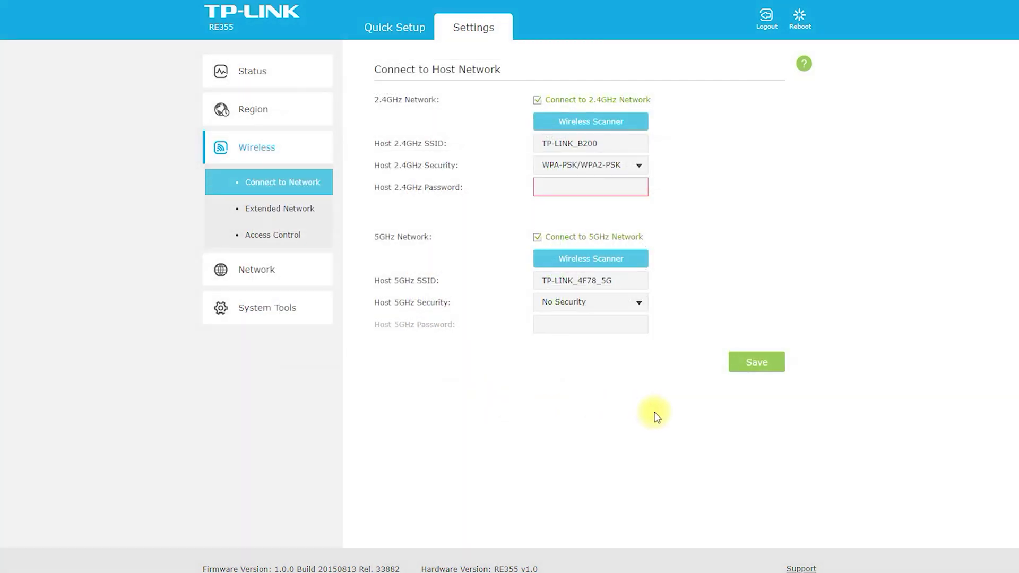
click(637, 300)
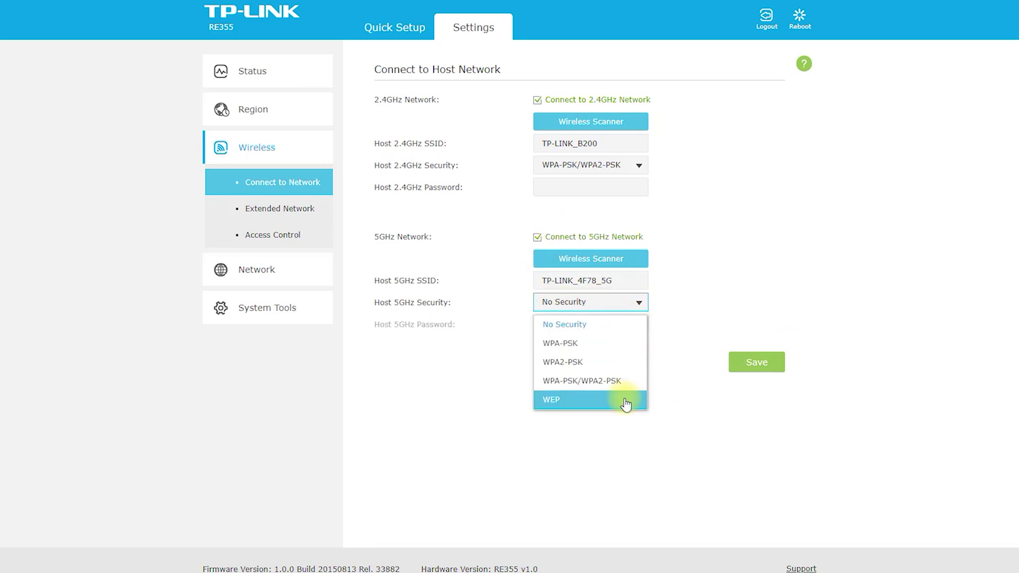
click(460, 409)
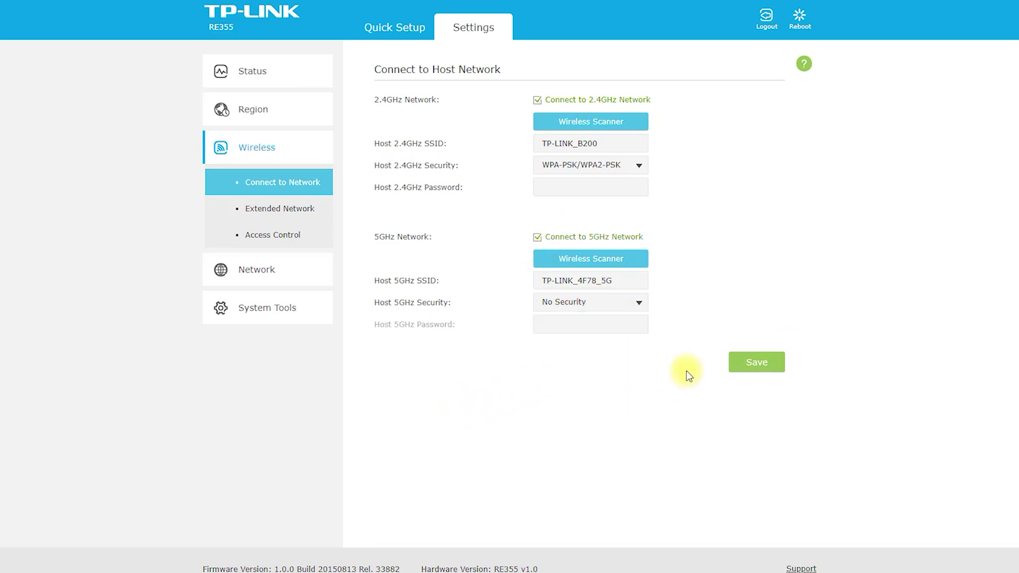
mouse_move(780, 328)
mouse_down()
mouse_move(739, 423)
mouse_move(703, 312)
mouse_up()
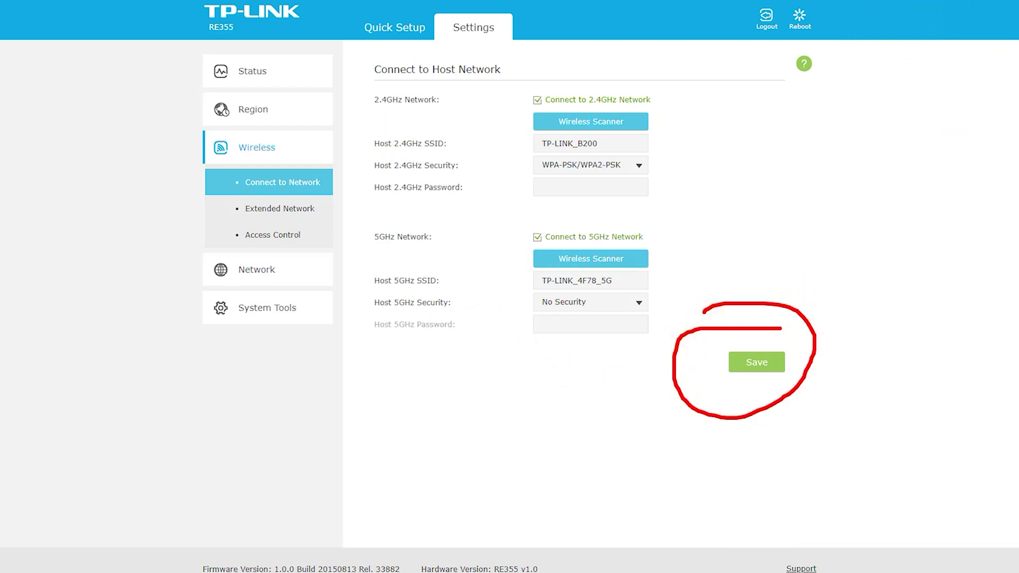
key(Escape)
Open the extended network settings and examine the extended 2.4GHz and 5GHz entries and their SSIDs
click(287, 209)
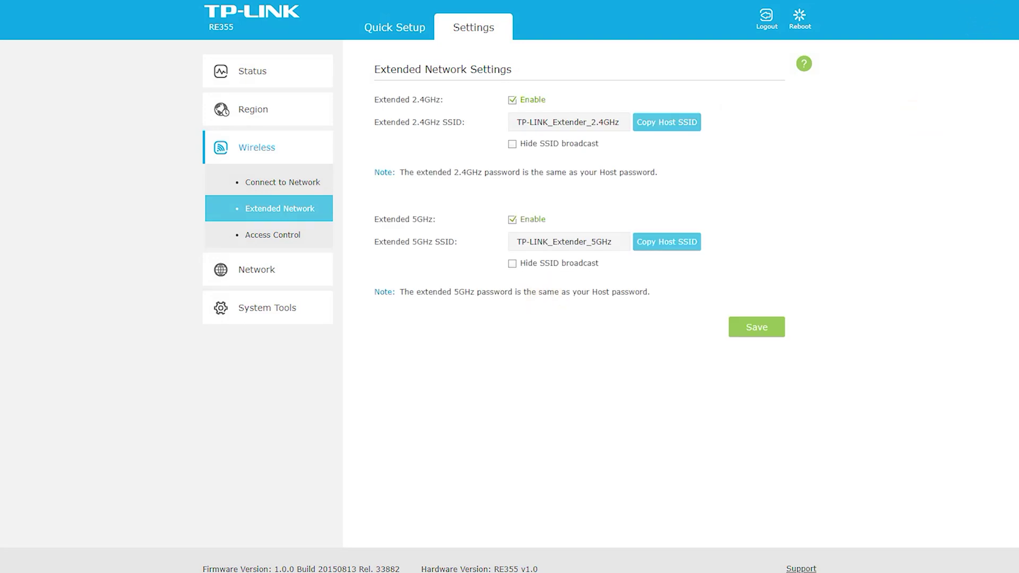
click(368, 106)
mouse_move(463, 100)
mouse_down()
mouse_move(362, 99)
mouse_move(431, 111)
mouse_up()
mouse_move(507, 134)
mouse_down()
mouse_move(610, 134)
mouse_move(509, 110)
mouse_move(520, 139)
mouse_up()
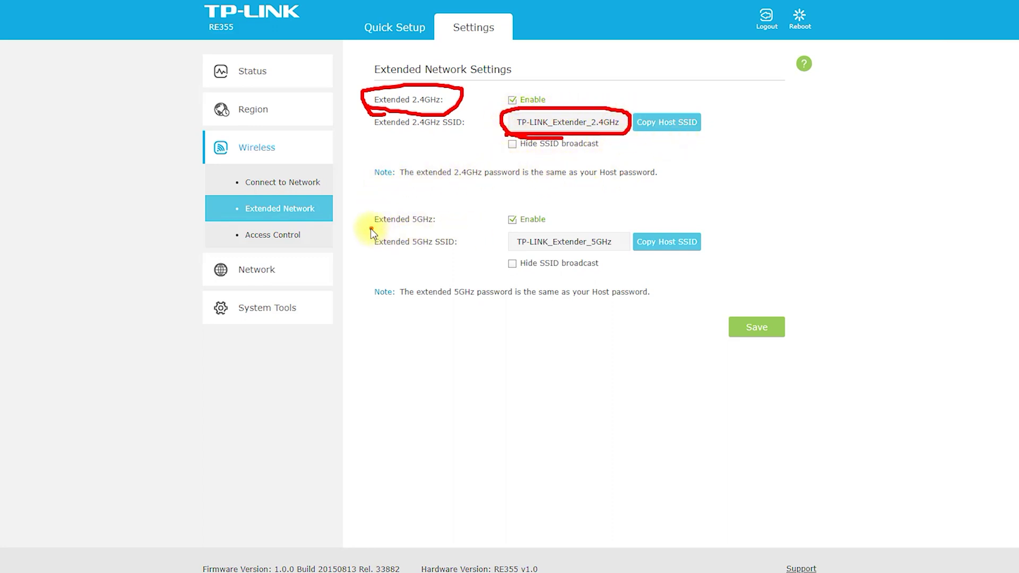
drag(453, 228, 457, 228)
mouse_move(523, 230)
mouse_down()
mouse_move(565, 230)
mouse_move(614, 257)
mouse_up()
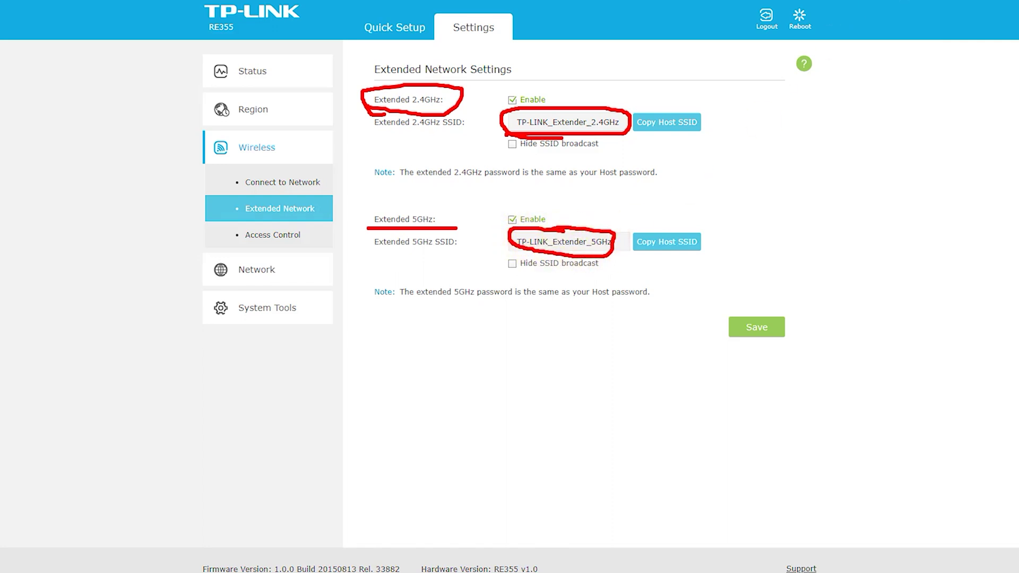
Copy the host SSID into both the extended 2.4GHz and extended 5GHz SSID fields
key(Escape)
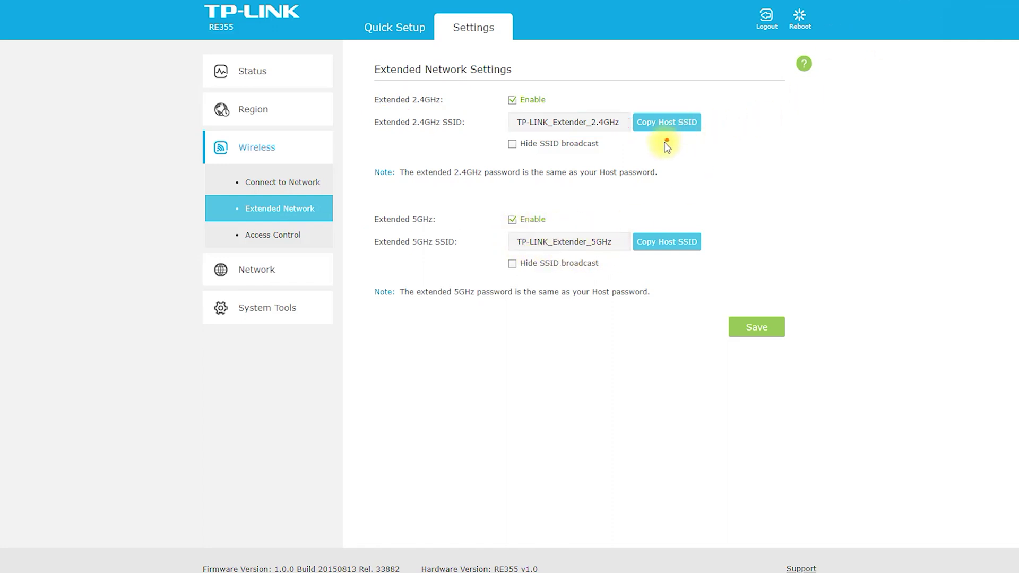
mouse_move(679, 206)
mouse_down()
mouse_move(676, 222)
mouse_move(713, 187)
mouse_up()
drag(664, 166, 718, 164)
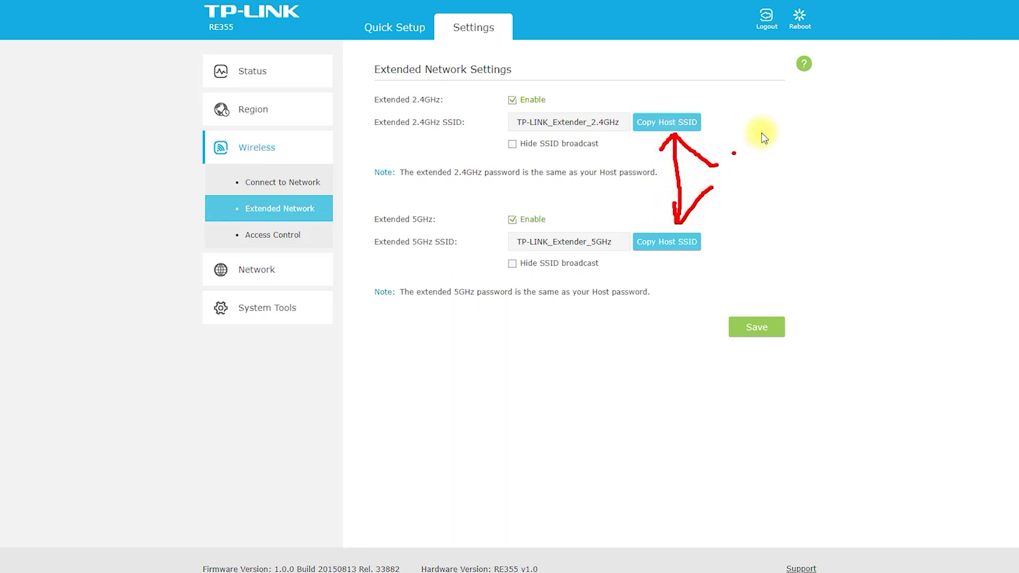
key(Escape)
click(672, 122)
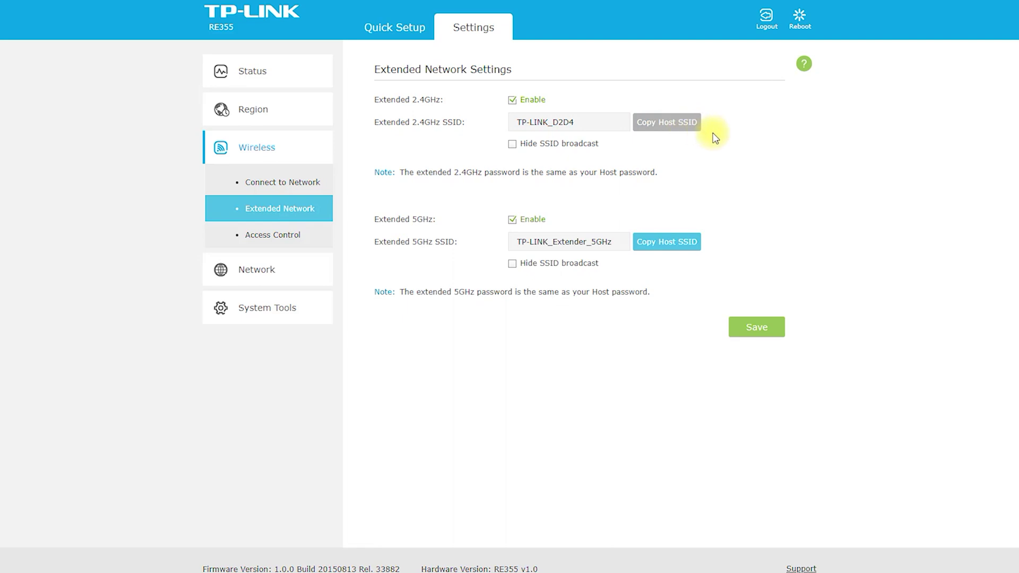
click(698, 243)
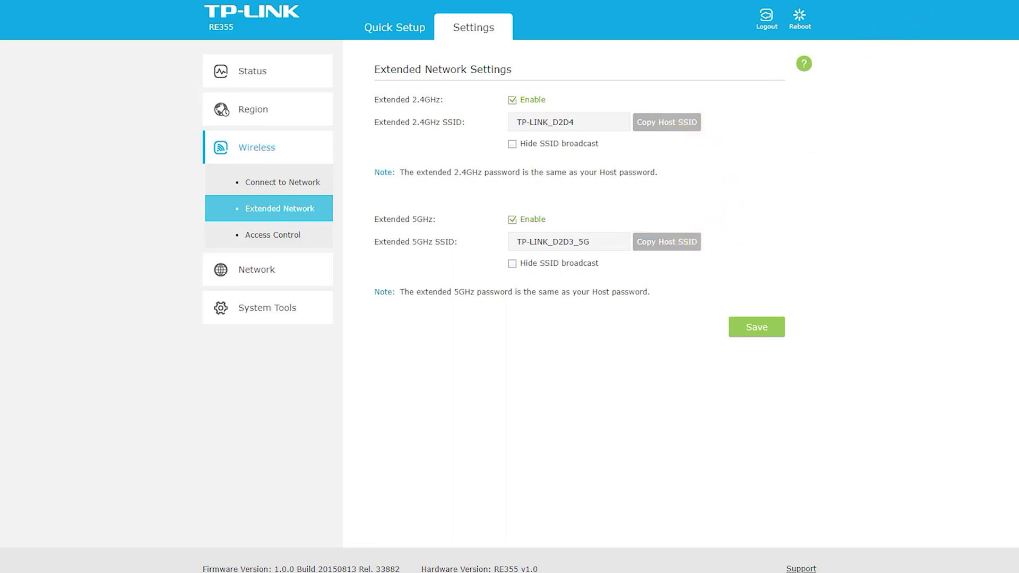
Open the wireless access control settings and examine the online devices and blacklist sections
drag(227, 247, 300, 249)
drag(238, 214, 238, 252)
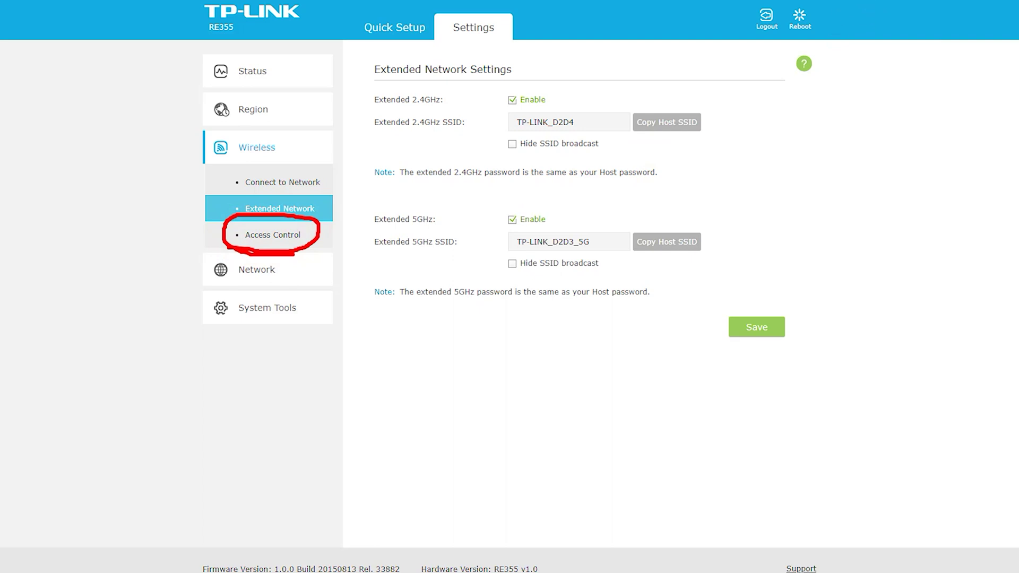
click(294, 236)
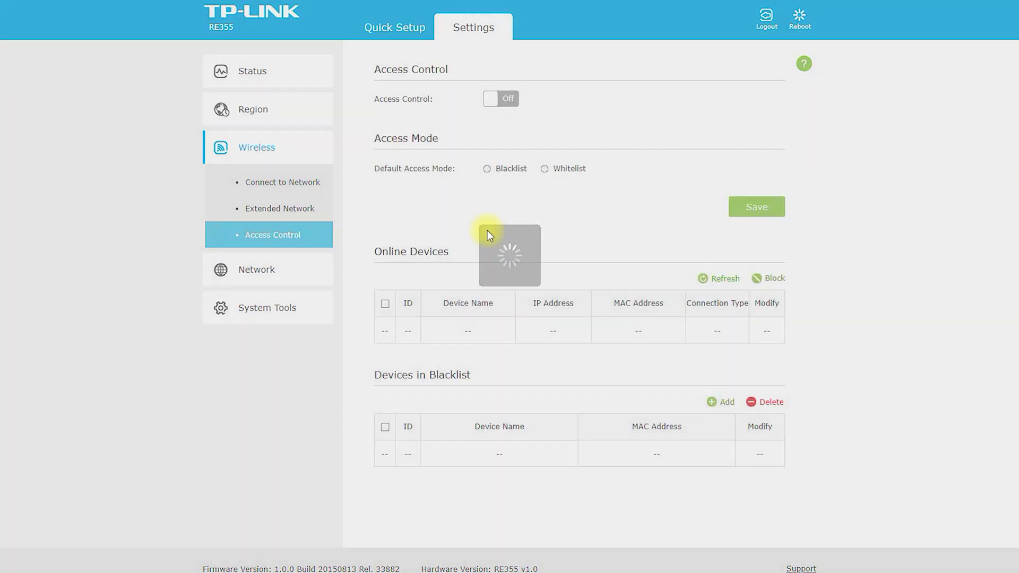
scroll(558, 208, down, 1)
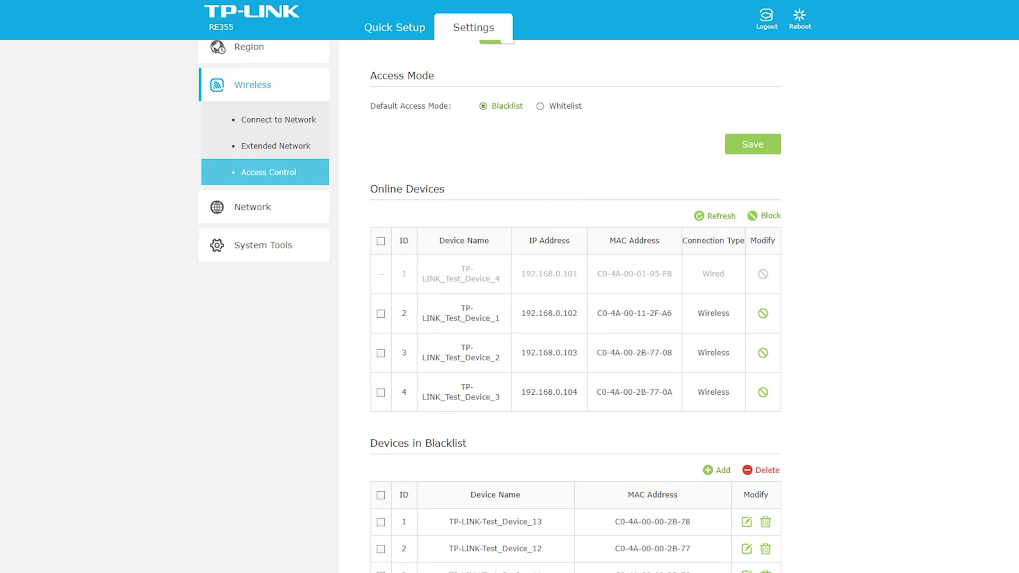
mouse_move(368, 205)
mouse_down()
mouse_move(448, 170)
mouse_move(396, 211)
mouse_up()
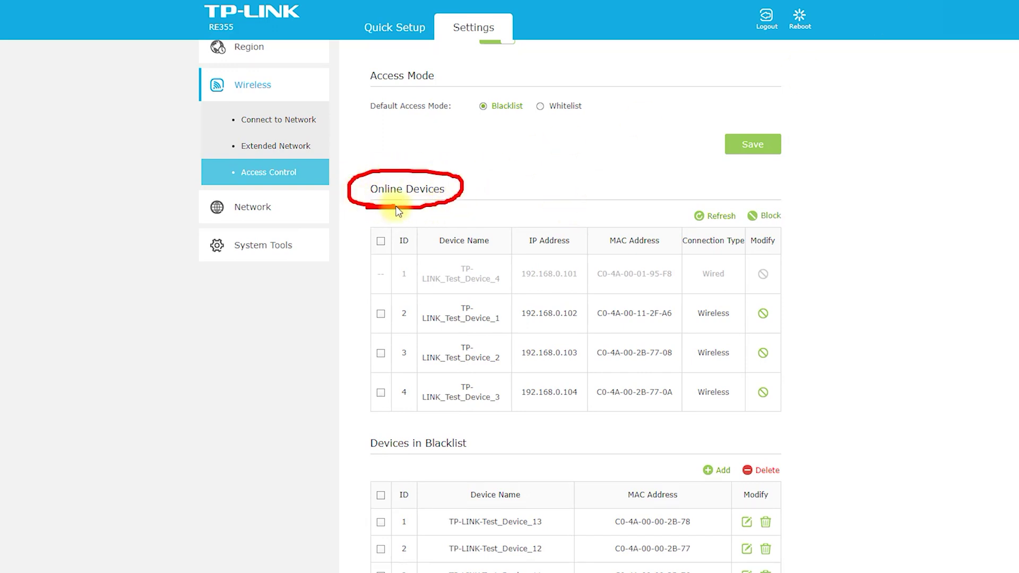
mouse_move(363, 456)
mouse_down()
mouse_move(482, 440)
mouse_move(366, 431)
mouse_move(404, 463)
mouse_up()
key(Escape)
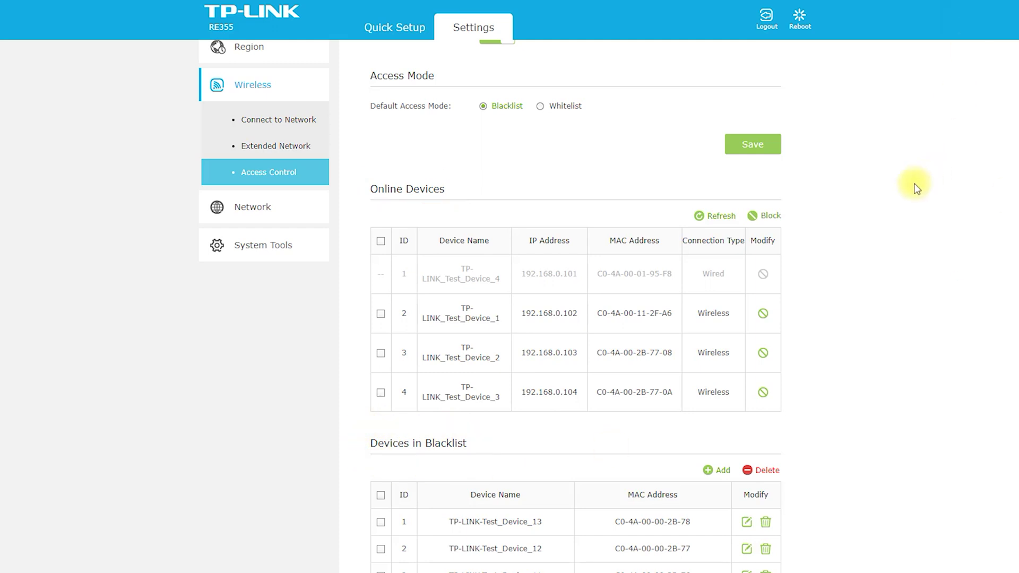
Try to add a new device to the blacklist and dismiss the resulting notice
scroll(909, 181, down, 2)
click(717, 345)
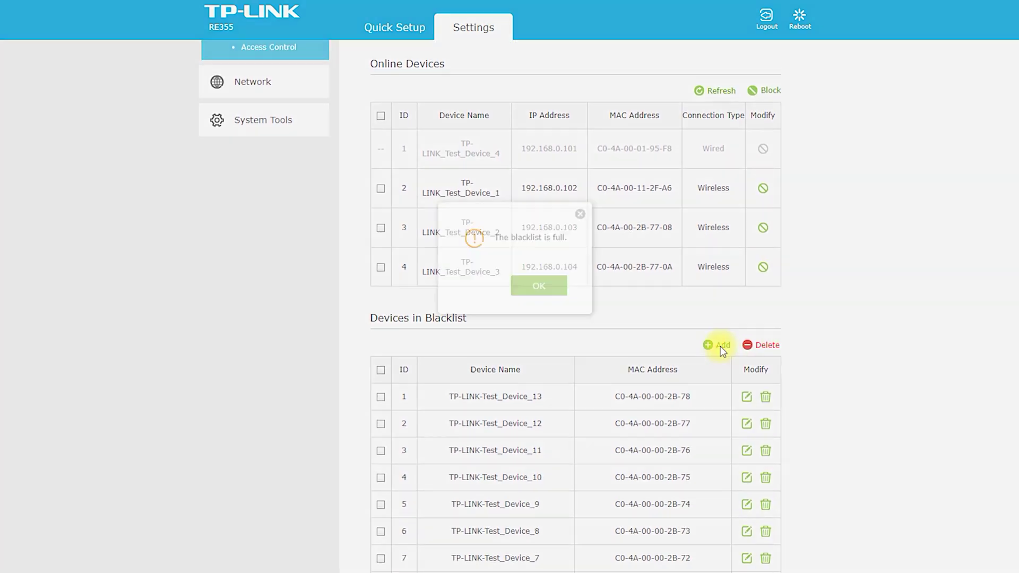
click(540, 289)
Try to delete TP-LINK-Test_Device_13 from the blacklist, confirming the deletion, and refresh the online devices list
scroll(727, 282, down, 3)
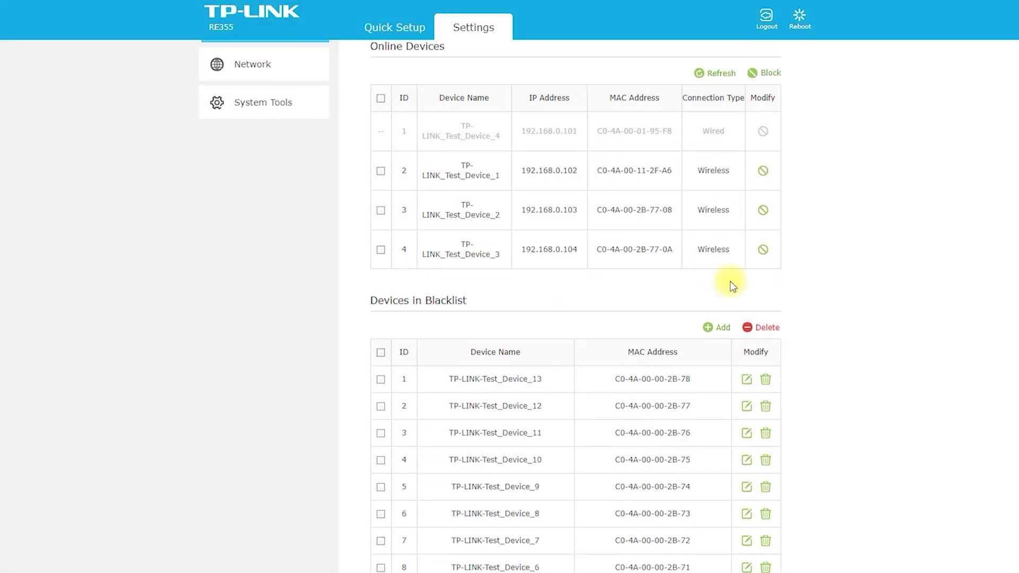
click(381, 280)
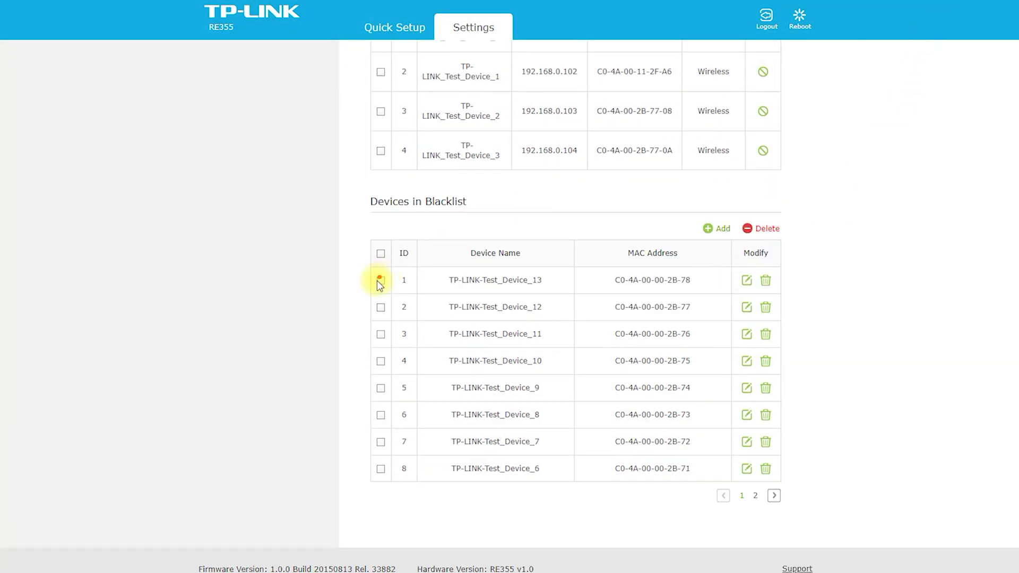
mouse_move(359, 254)
mouse_down()
mouse_move(375, 469)
mouse_move(433, 429)
mouse_move(423, 239)
mouse_up()
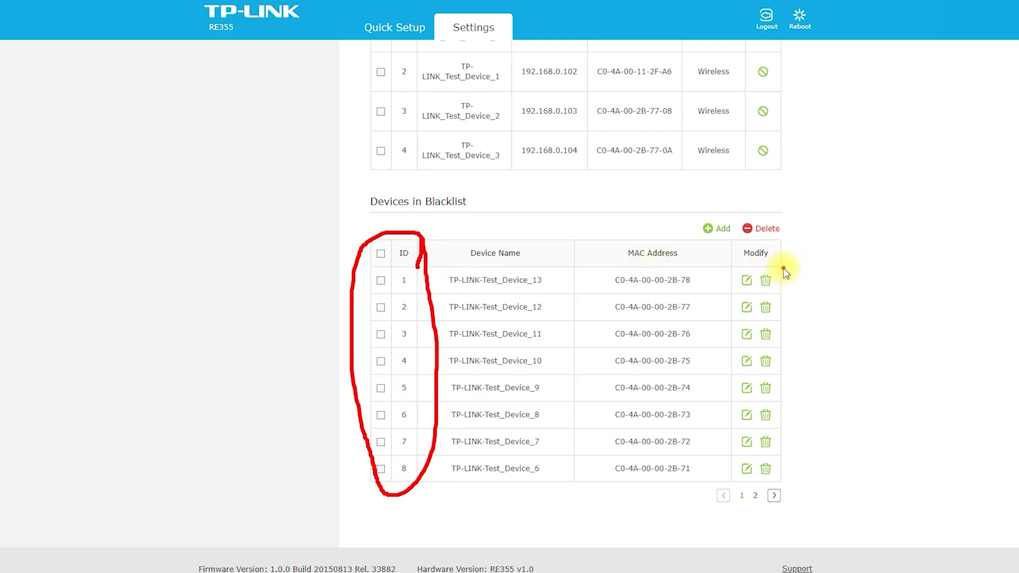
drag(740, 264, 746, 240)
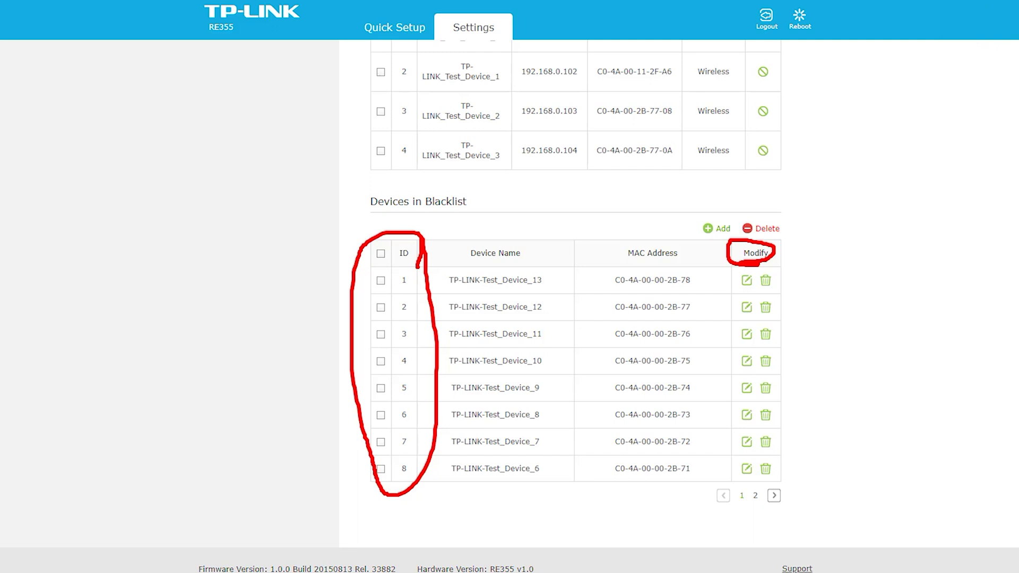
key(Escape)
click(381, 281)
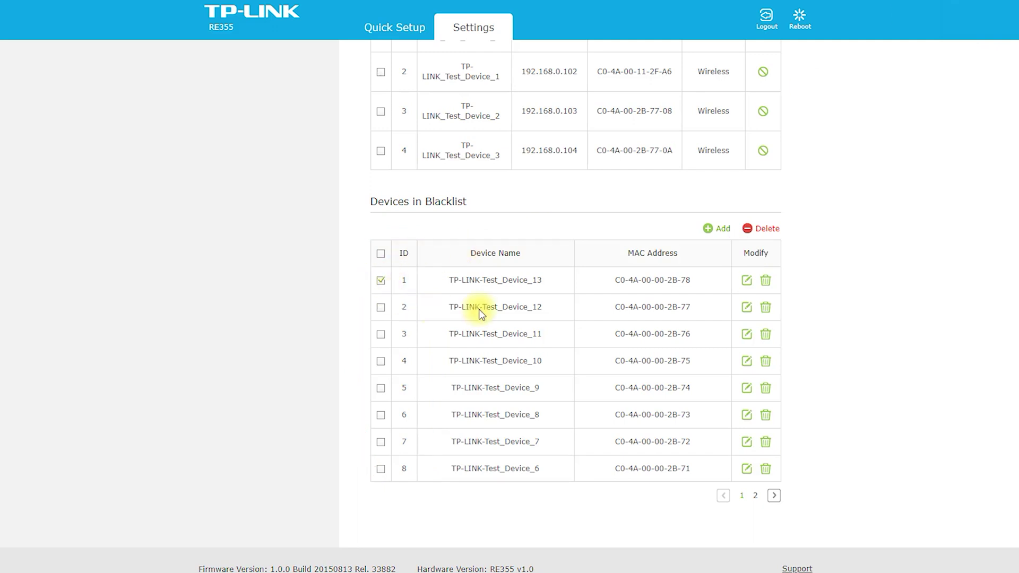
click(753, 230)
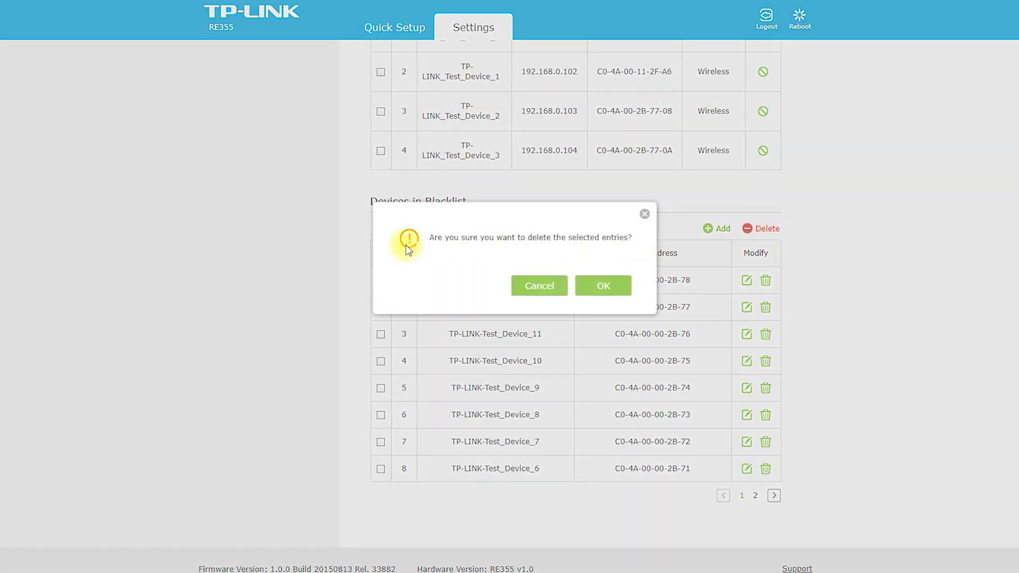
click(599, 286)
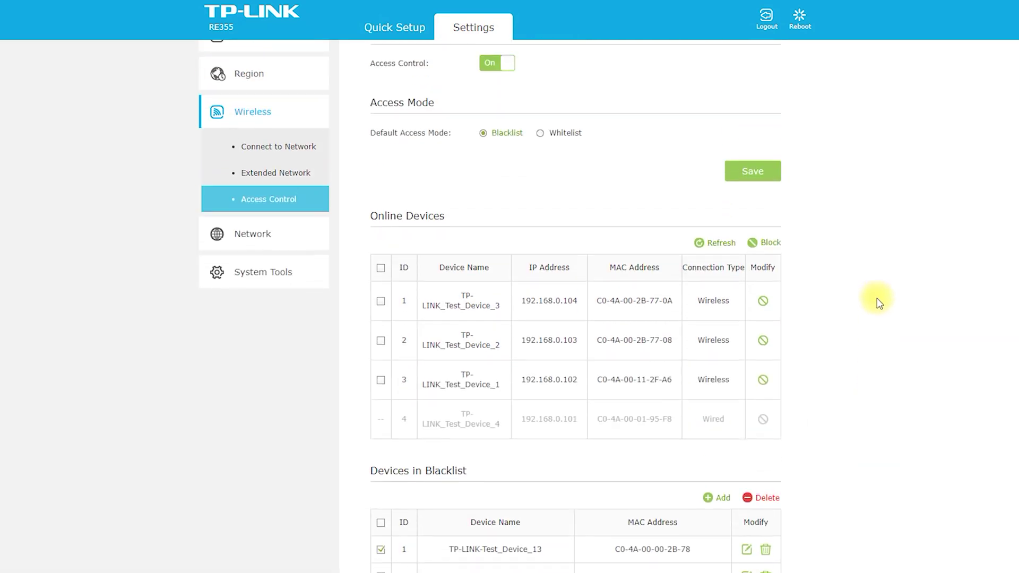
click(717, 278)
Choose Whitelist as the default access mode, save it, and toggle access control off
click(557, 168)
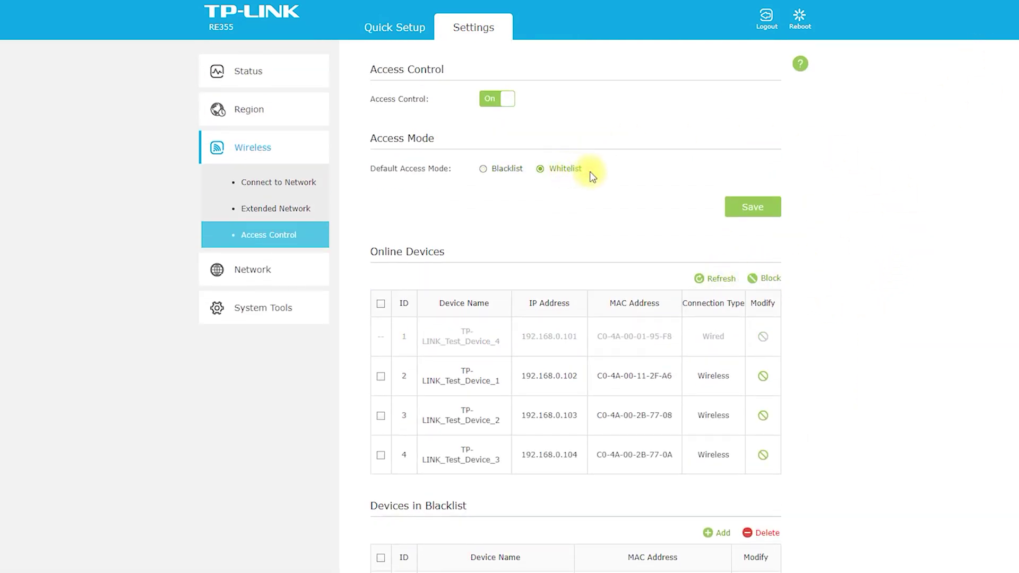
click(741, 208)
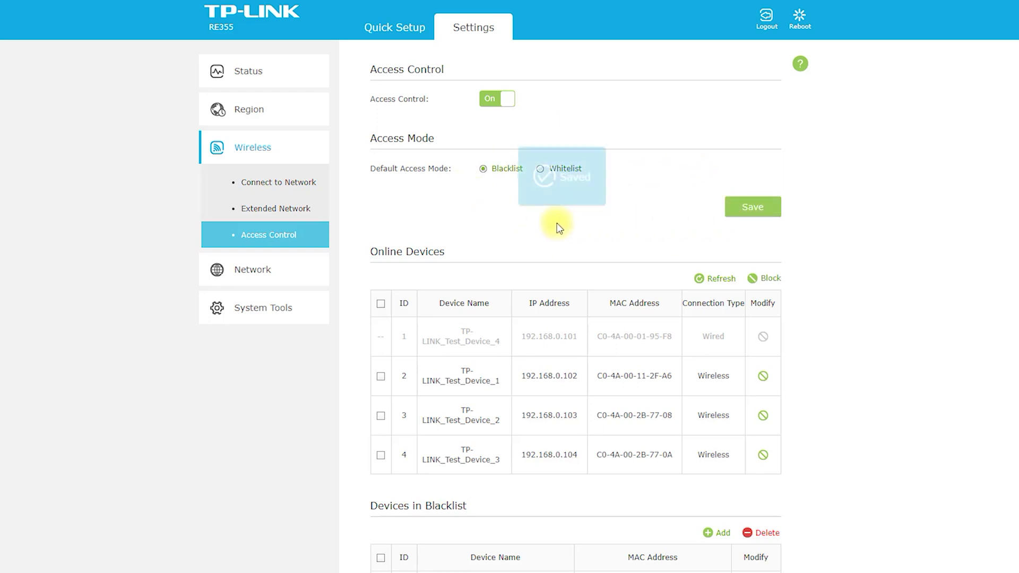
click(488, 102)
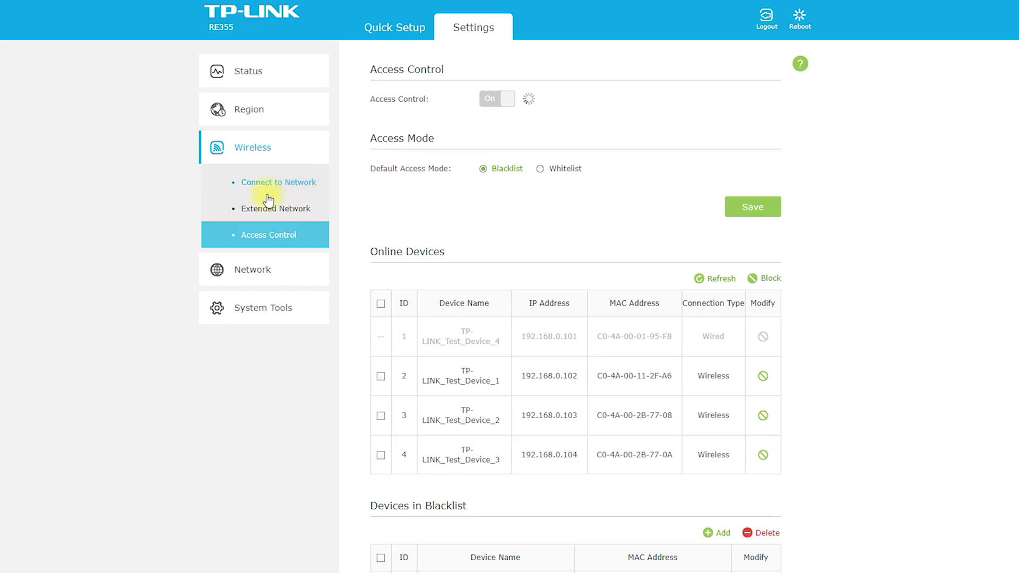
Open the network settings, select the option to use a specified IP address, and review the IP address, subnet mask and default gateway fields
click(263, 272)
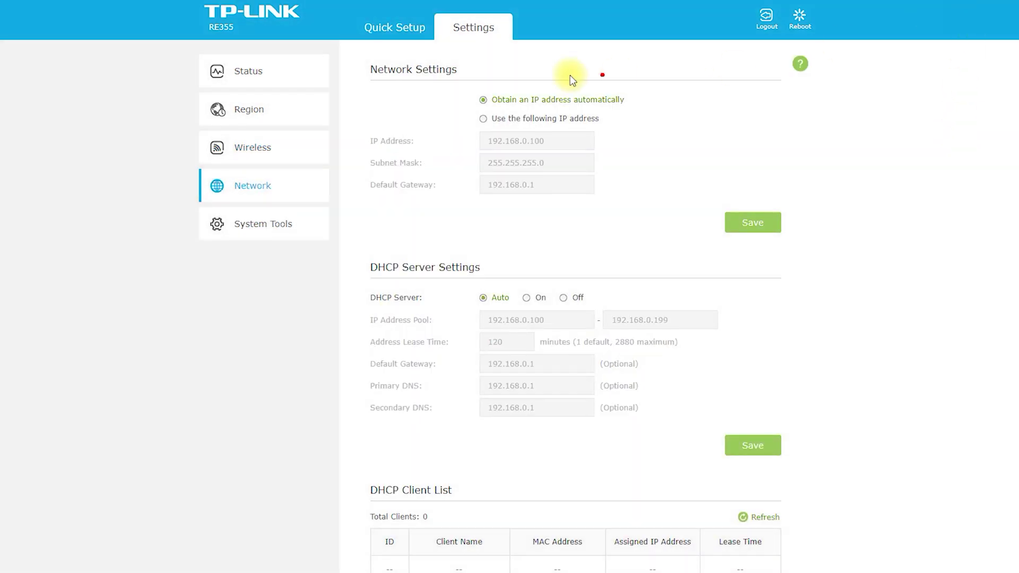
mouse_move(357, 84)
mouse_down()
mouse_move(488, 80)
mouse_move(352, 67)
mouse_move(476, 80)
mouse_up()
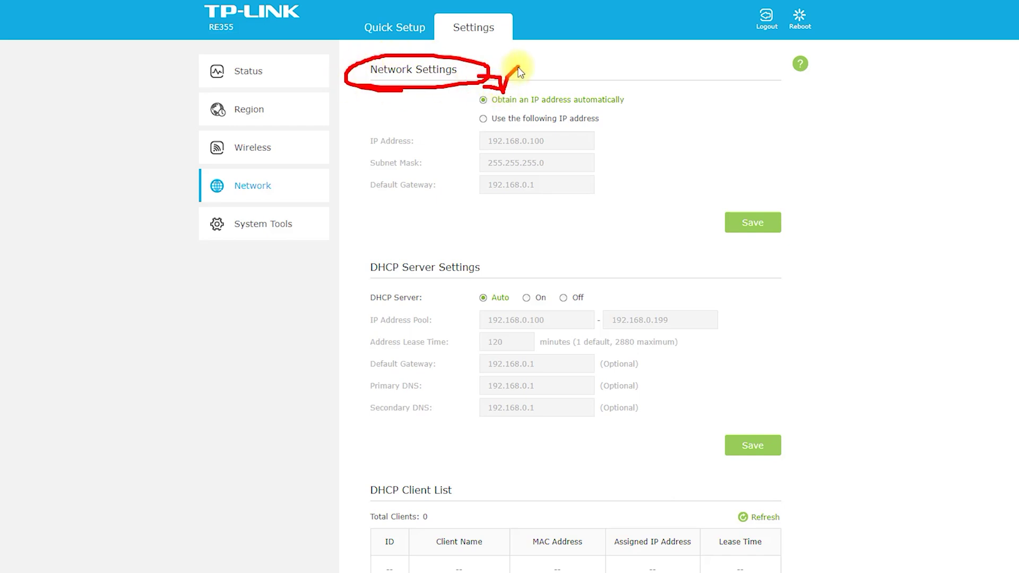
key(Escape)
click(531, 118)
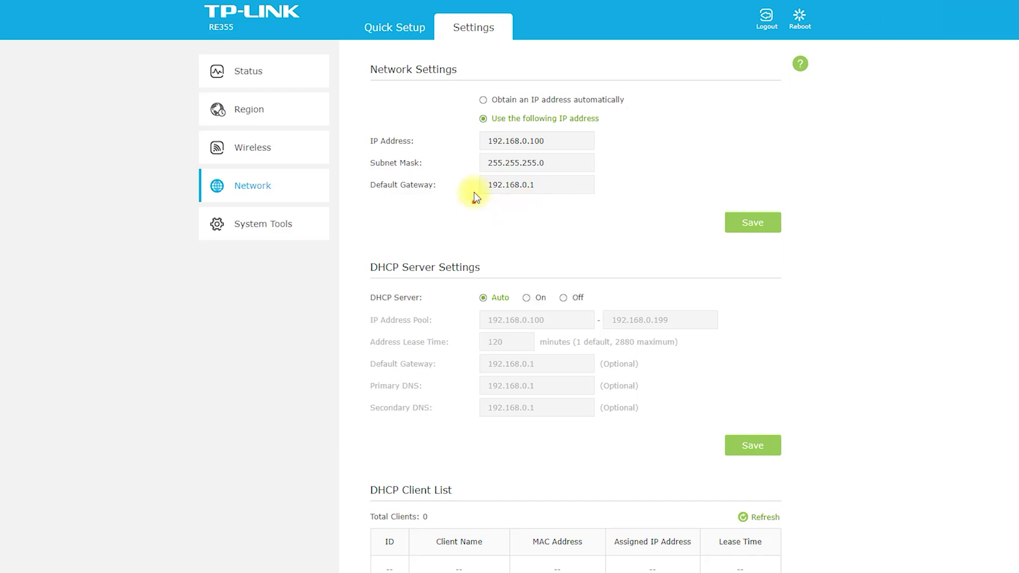
mouse_move(357, 150)
mouse_down()
mouse_move(439, 144)
mouse_move(359, 148)
mouse_up()
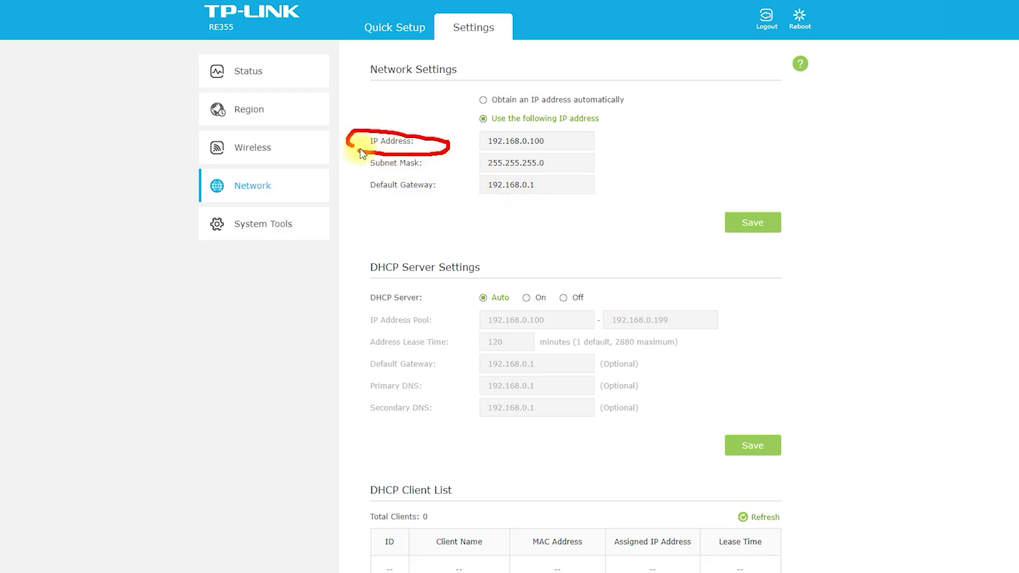
drag(356, 198, 460, 199)
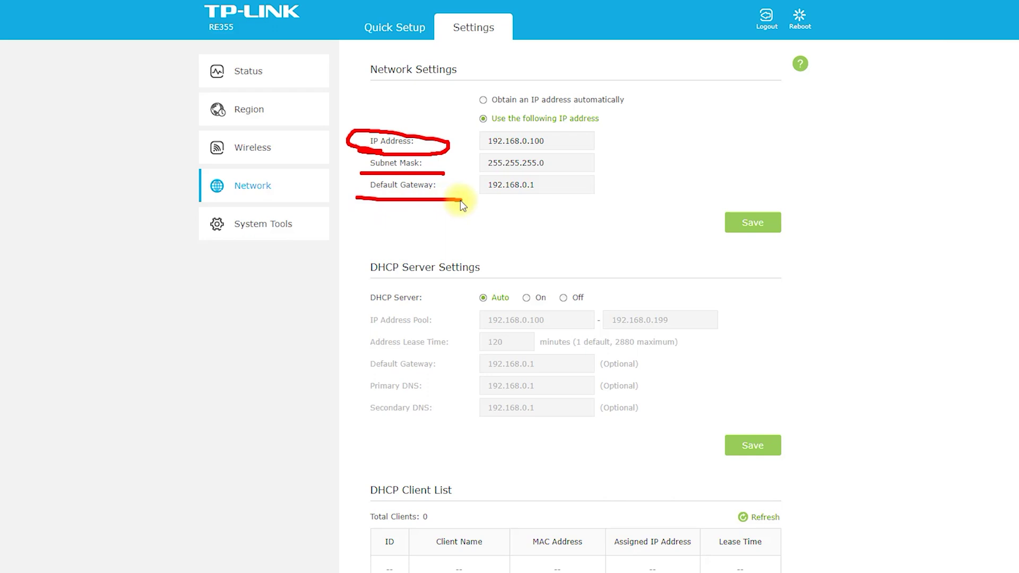
key(Escape)
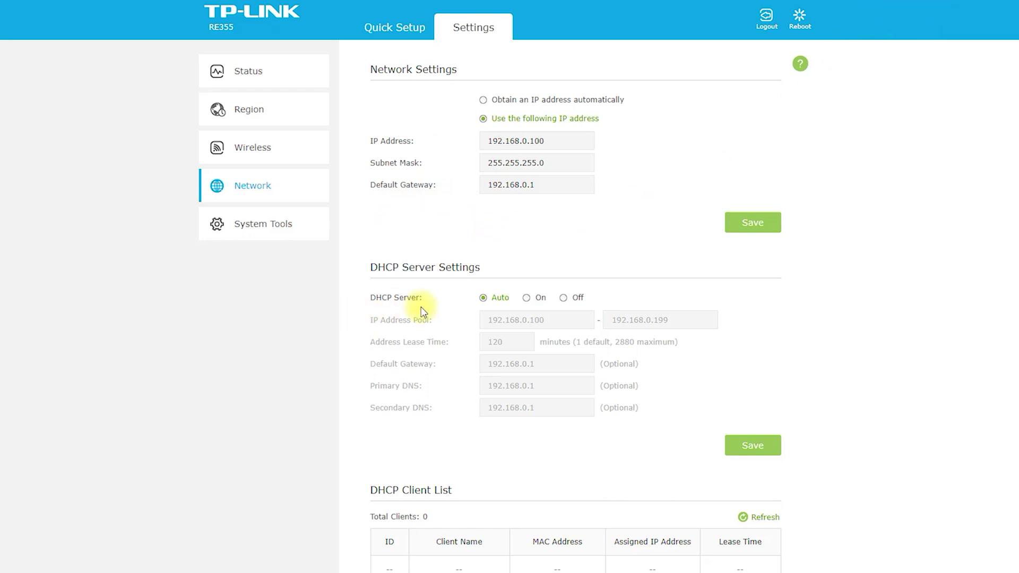
Set the DHCP server to On and review its address pool, lease time, gateway and DNS fields
click(535, 297)
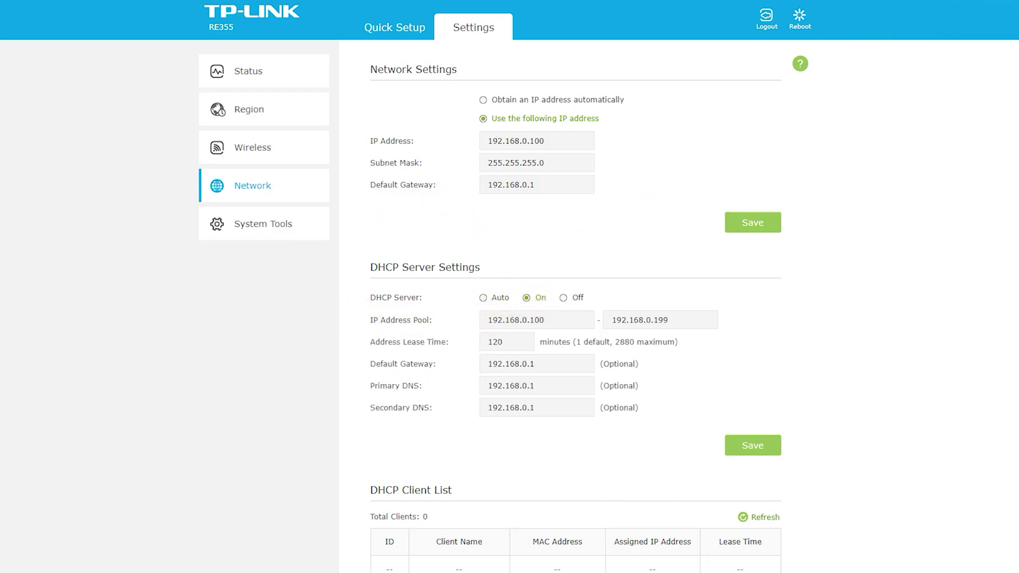
drag(363, 285, 473, 288)
drag(407, 252, 361, 277)
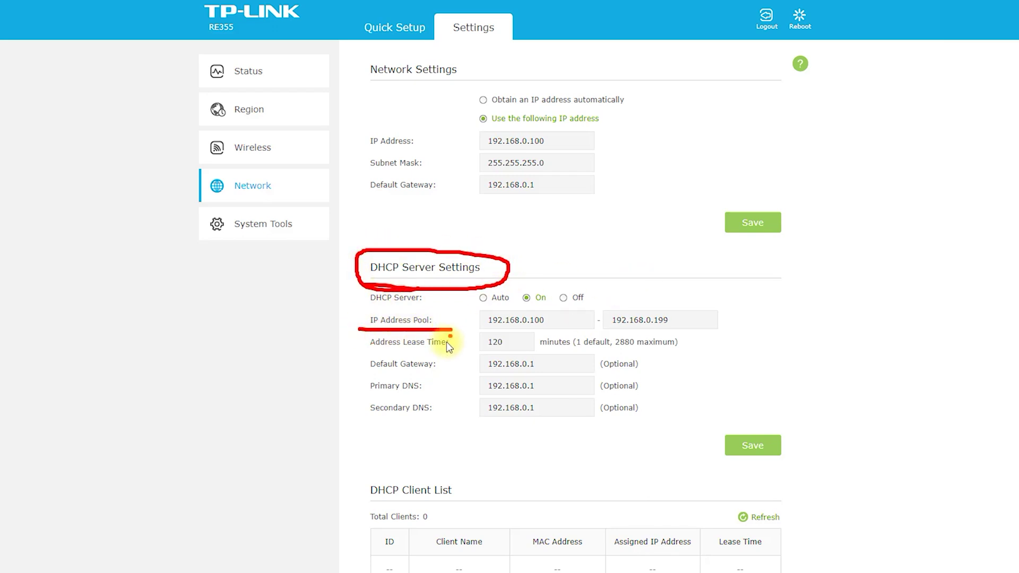
drag(360, 354, 456, 350)
mouse_move(366, 381)
mouse_down()
mouse_move(452, 377)
mouse_move(439, 393)
mouse_move(456, 393)
mouse_up()
drag(398, 427, 461, 427)
key(Escape)
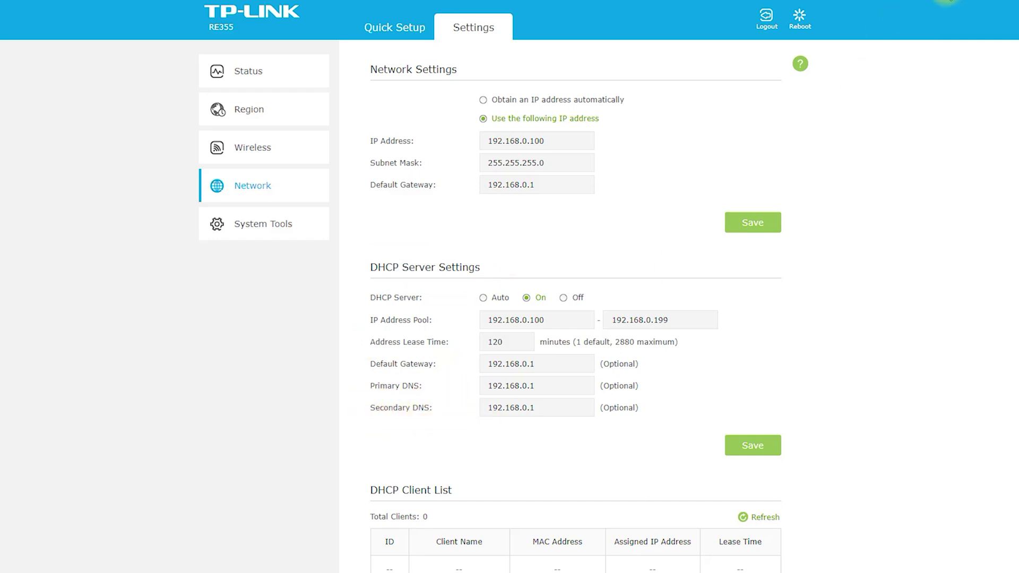
Review the Ethernet port options, choose 5GHz as the port's host network and save
scroll(884, 256, down, 4)
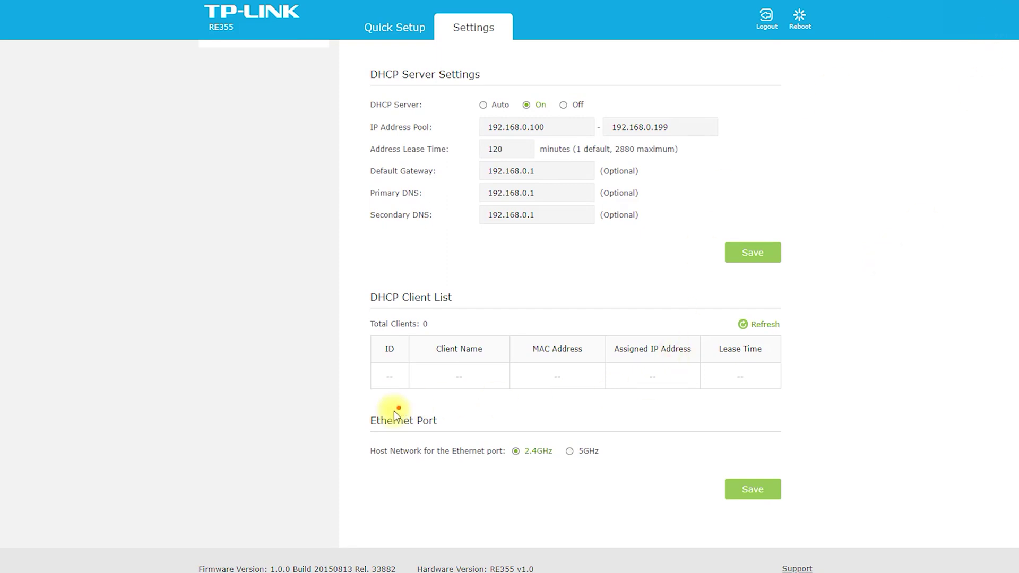
mouse_move(365, 435)
mouse_down()
mouse_move(447, 439)
mouse_move(397, 413)
mouse_move(366, 419)
mouse_up()
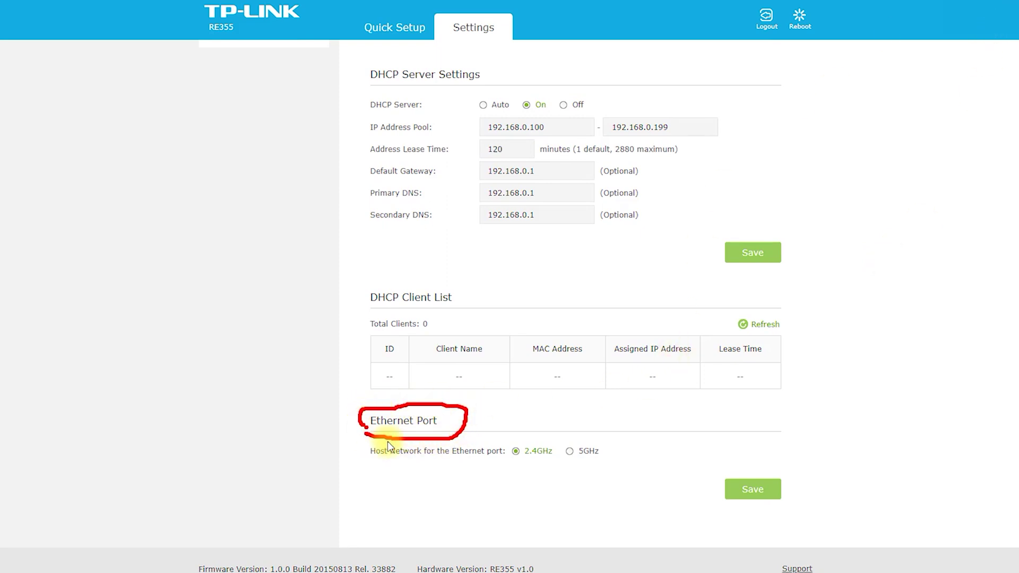
mouse_move(371, 462)
mouse_down()
mouse_move(496, 466)
mouse_move(556, 444)
mouse_move(507, 439)
mouse_move(526, 465)
mouse_move(598, 463)
mouse_up()
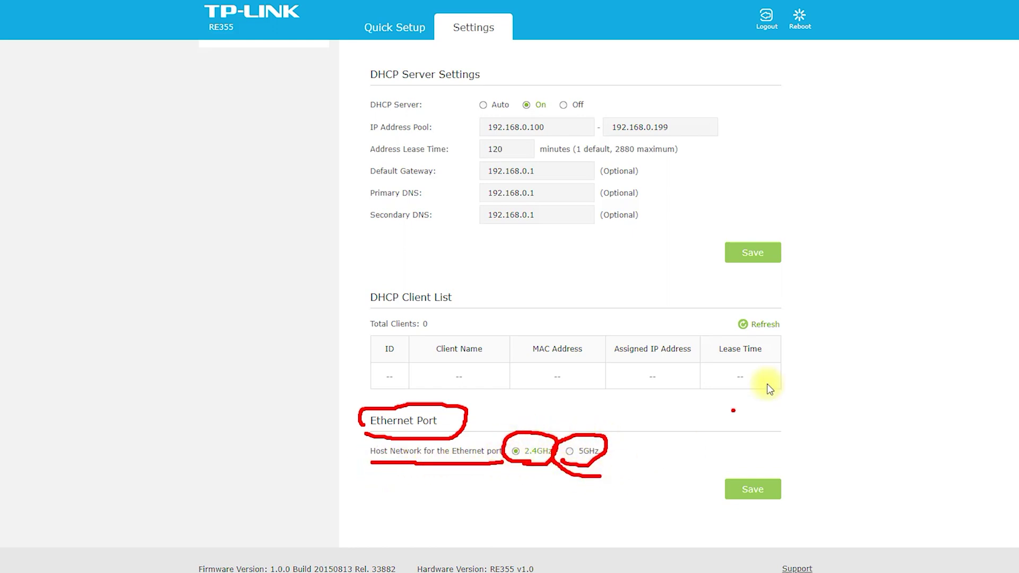
key(Escape)
click(578, 451)
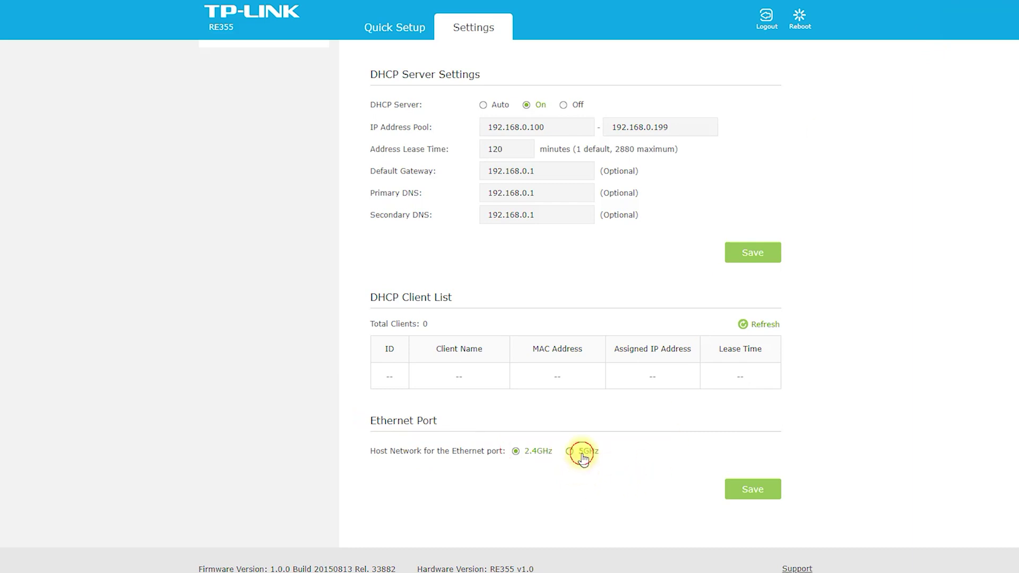
click(743, 491)
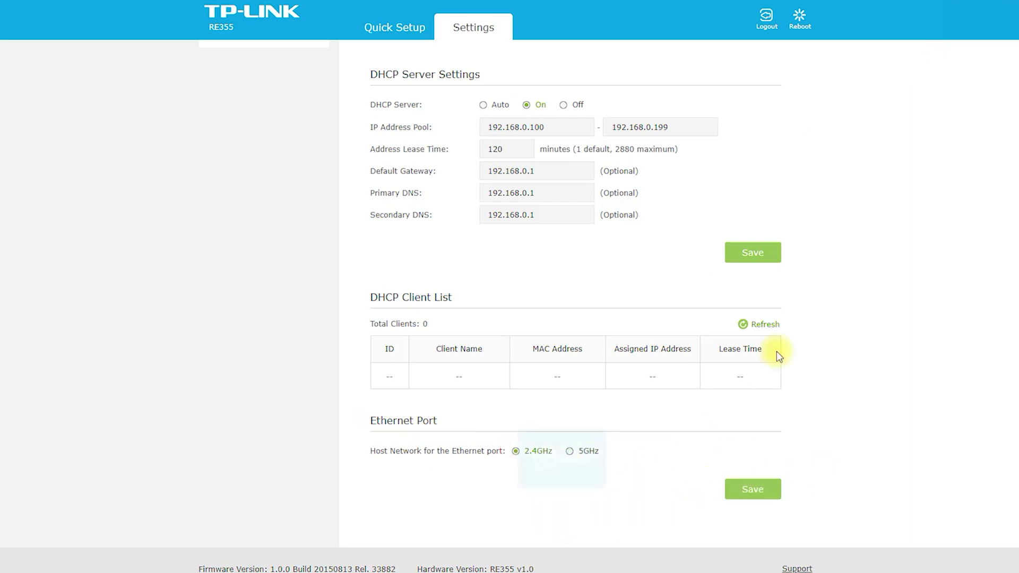
scroll(890, 371, up, 2)
scroll(890, 372, up, 1)
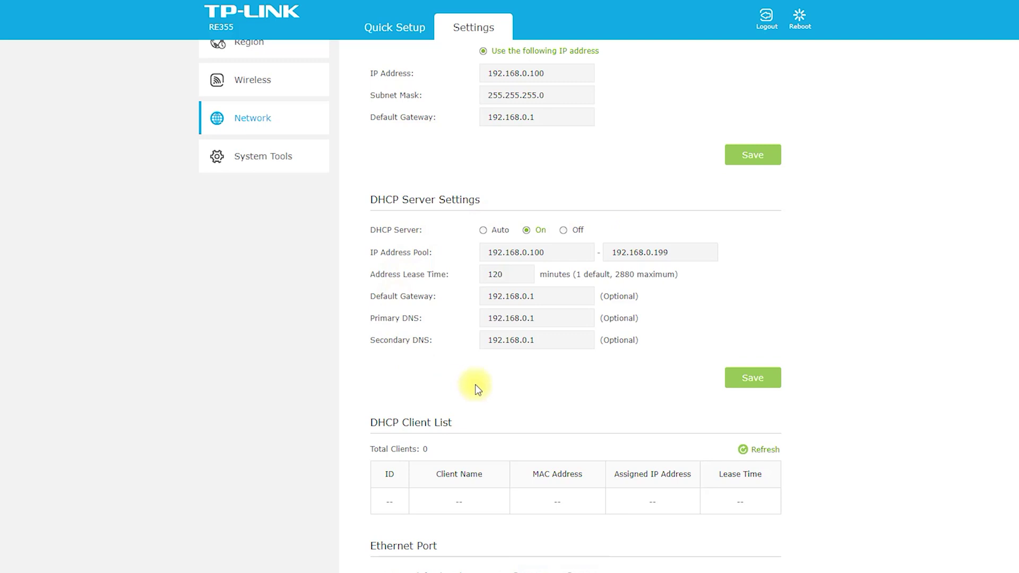
Set the DHCP server to Auto and save it, and try the On and Off options, leaving Off selected
click(483, 230)
click(740, 379)
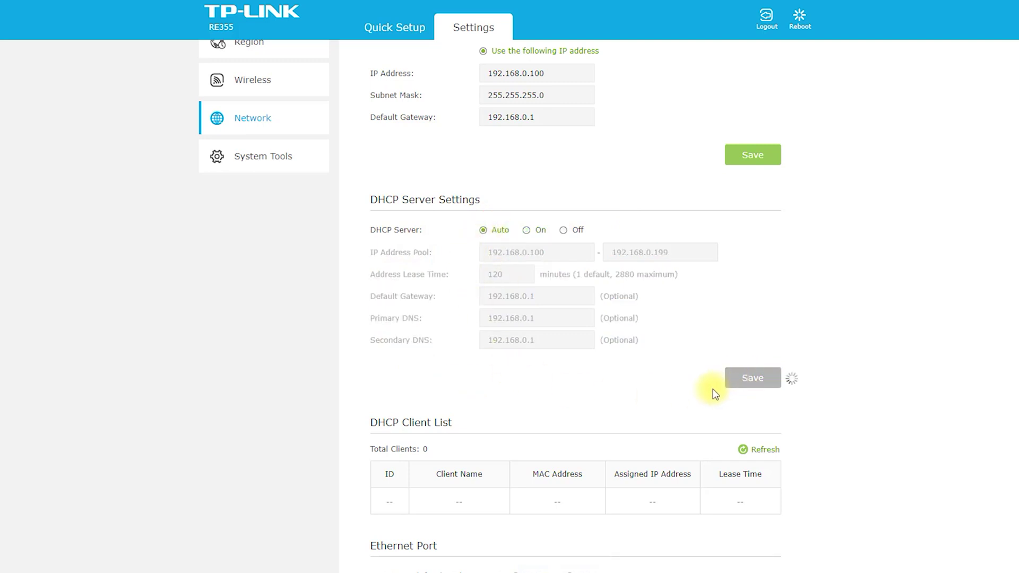
click(537, 233)
click(568, 233)
scroll(548, 288, up, 1)
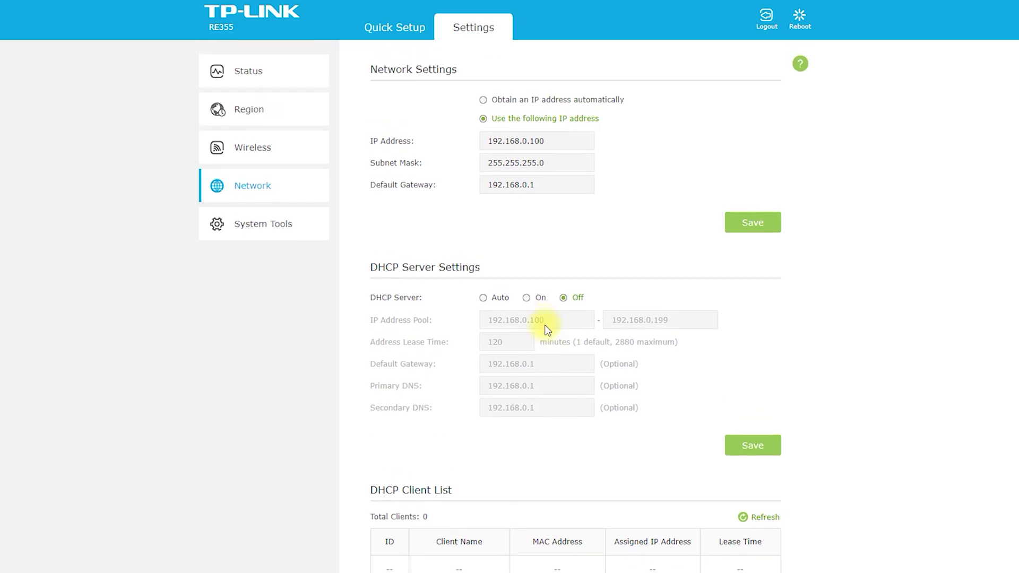
scroll(546, 328, down, 3)
scroll(545, 347, up, 3)
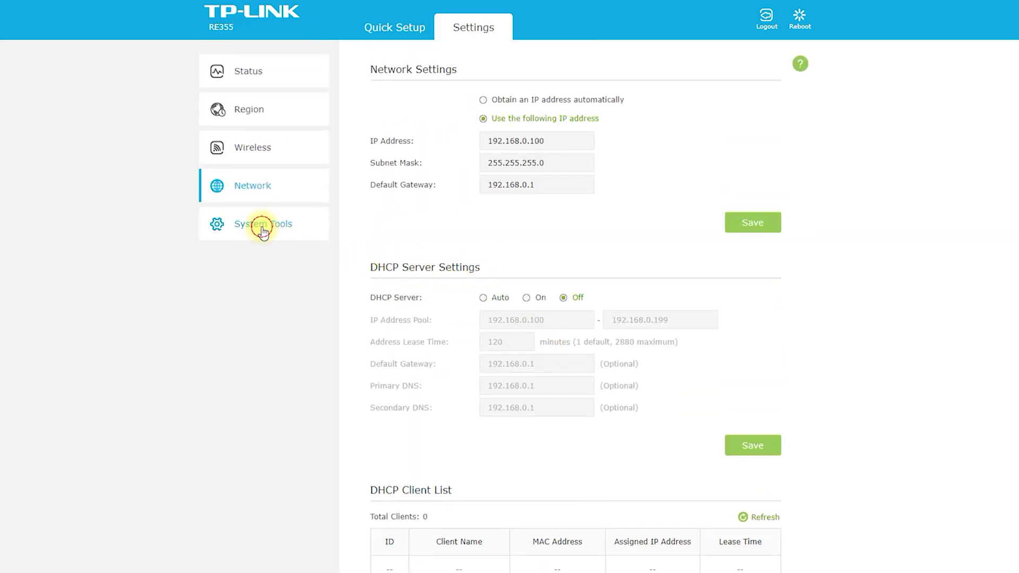
Open the time settings in the system tools and review the available time zones
click(262, 228)
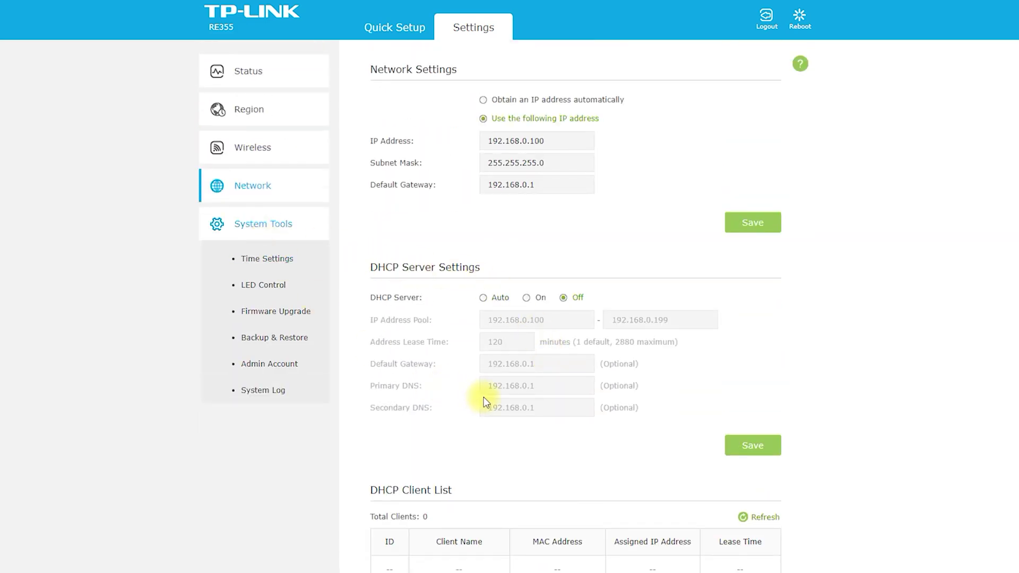
click(262, 259)
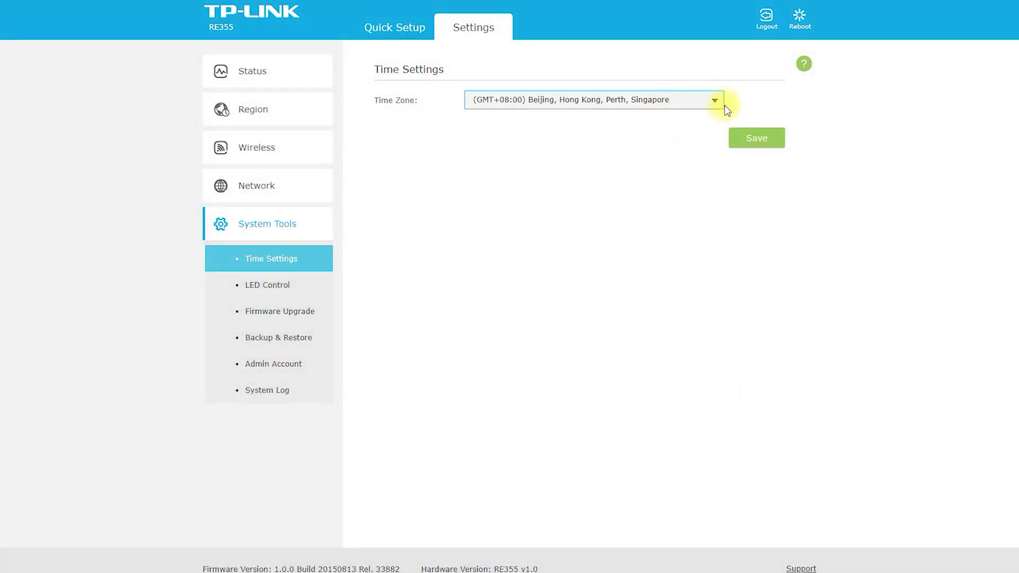
click(712, 101)
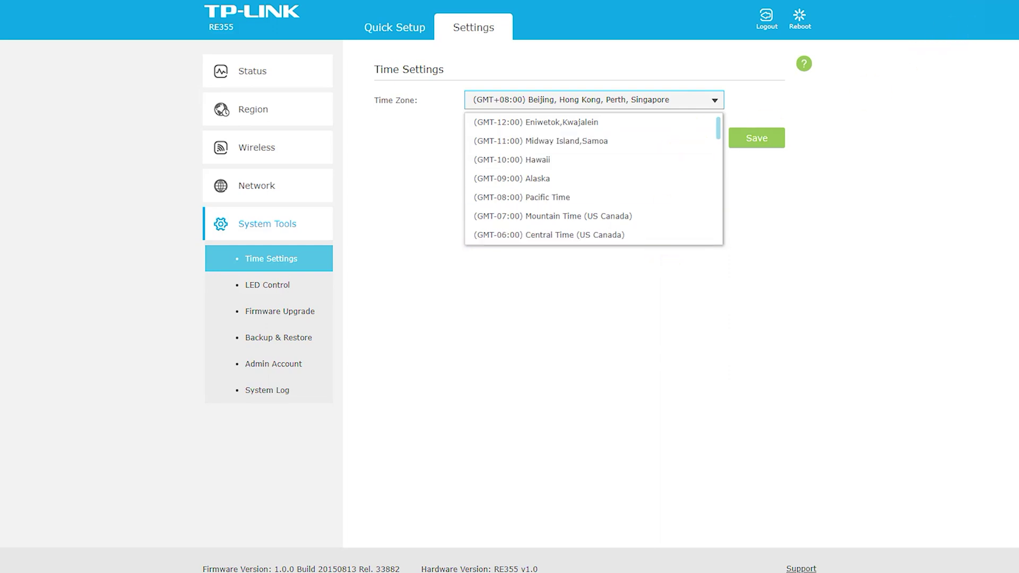
drag(377, 124, 409, 89)
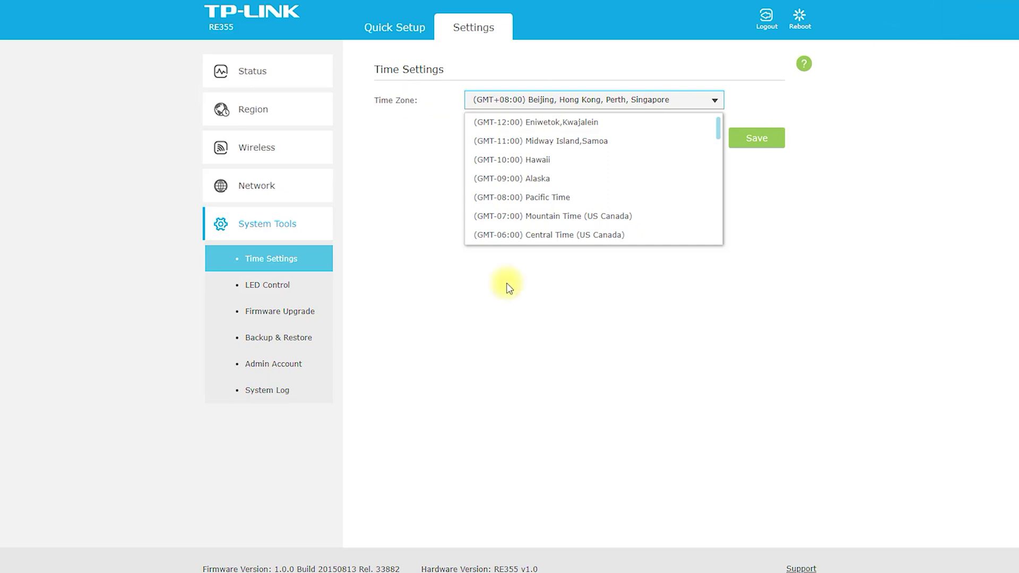
In the LED control settings, enable Night Mode with an LED off time of 03:12 to 07:34
click(307, 288)
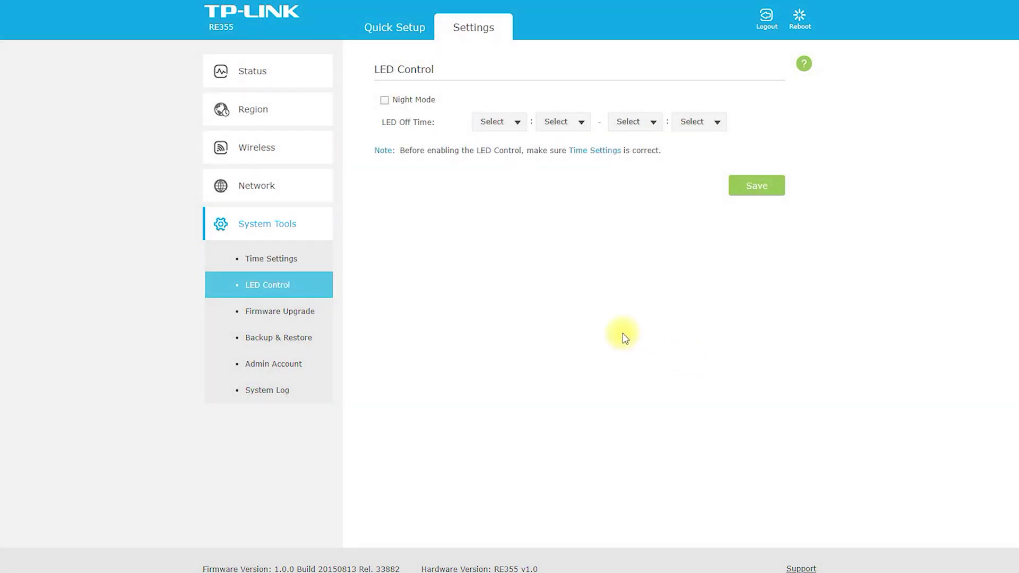
click(514, 124)
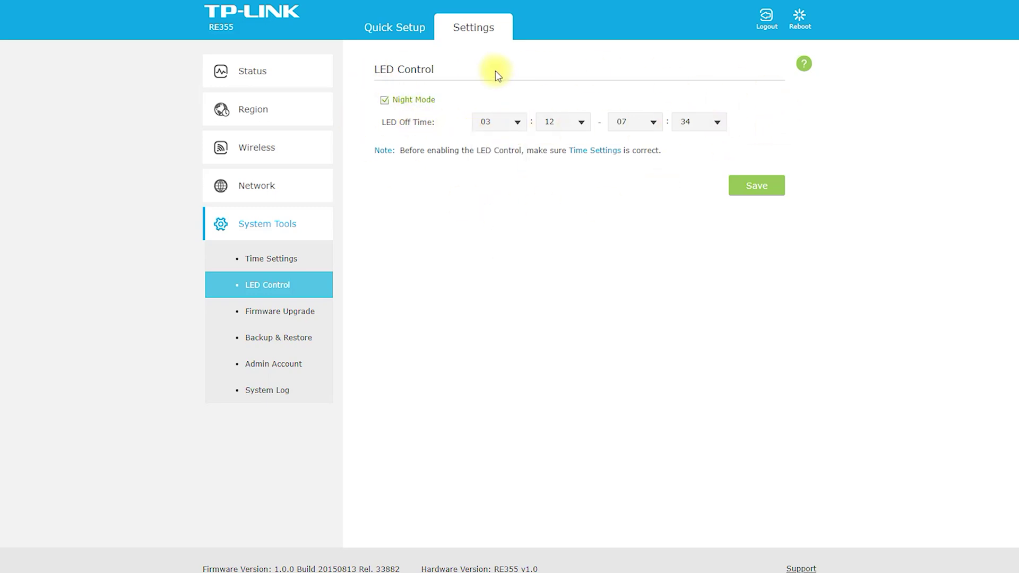
Open the firmware upgrade page and review how a new firmware file is chosen and installed
click(292, 311)
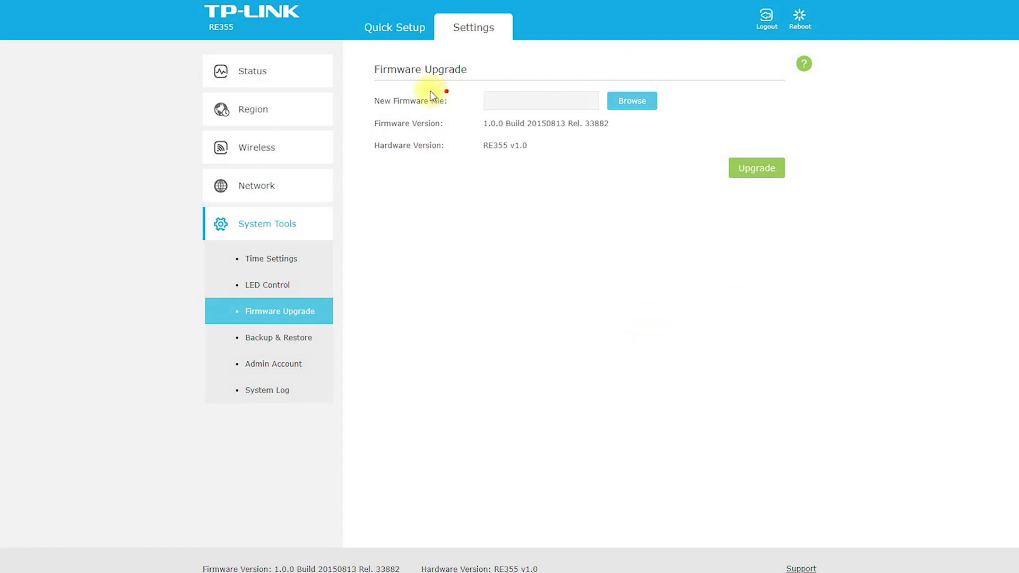
mouse_move(368, 81)
mouse_down()
mouse_move(478, 69)
mouse_move(374, 53)
mouse_move(385, 85)
mouse_up()
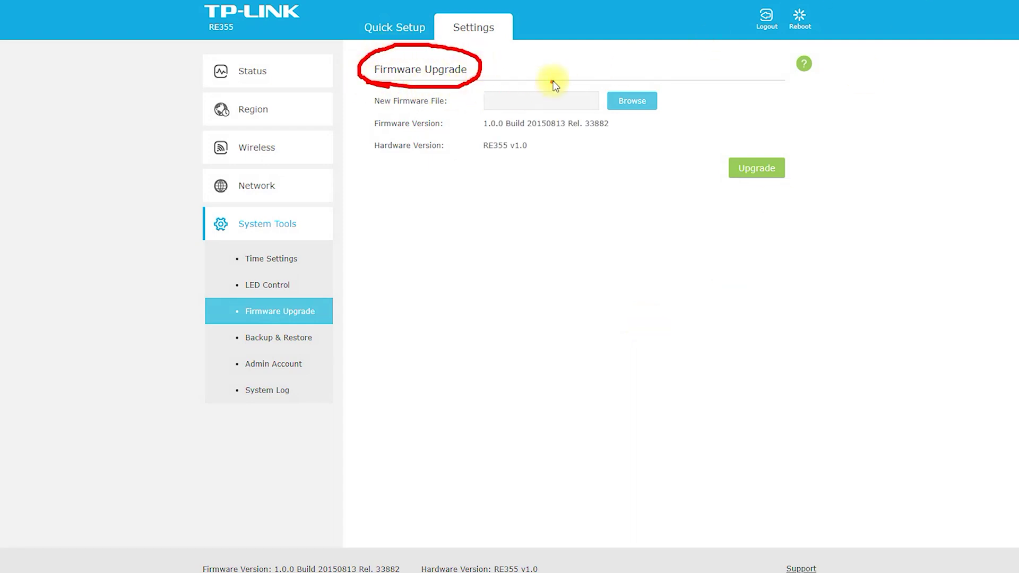
mouse_move(475, 60)
mouse_down()
mouse_move(677, 87)
mouse_move(766, 142)
mouse_move(786, 129)
mouse_up()
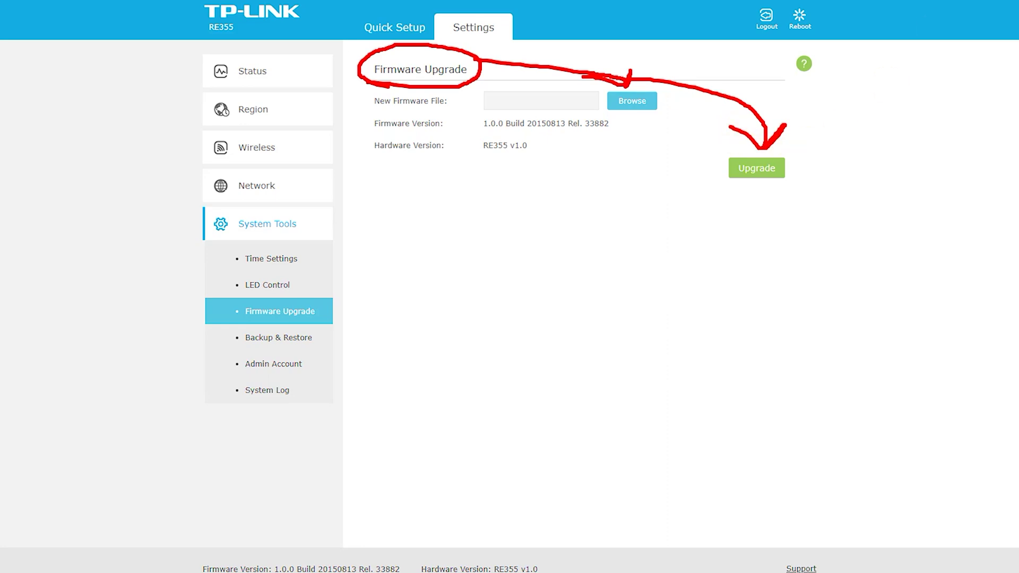
Open the backup and restore page and save a backup copy of the current settings
click(317, 336)
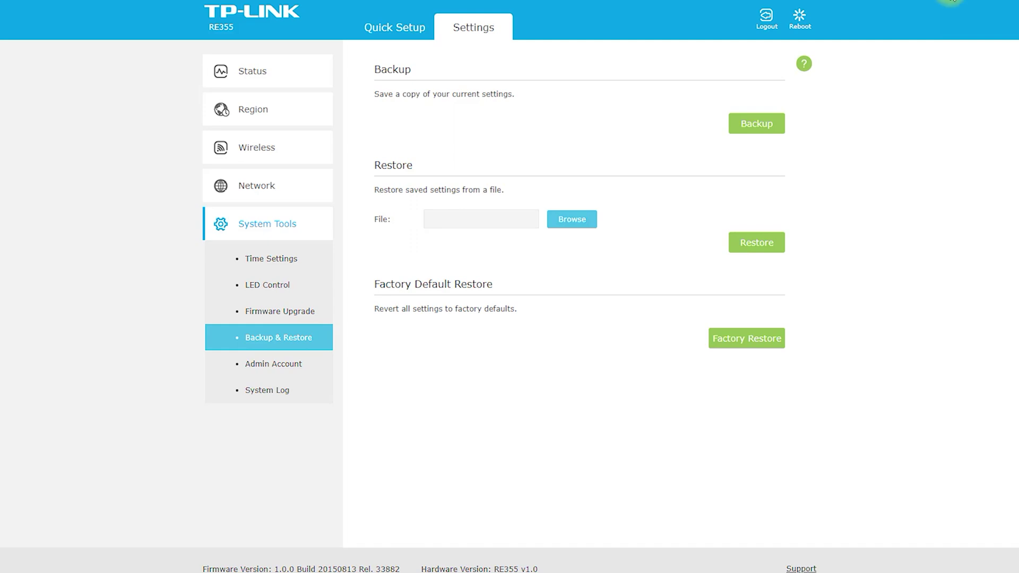
mouse_move(363, 80)
mouse_down()
mouse_move(403, 80)
mouse_move(379, 56)
mouse_move(422, 82)
mouse_move(711, 89)
mouse_move(691, 98)
mouse_up()
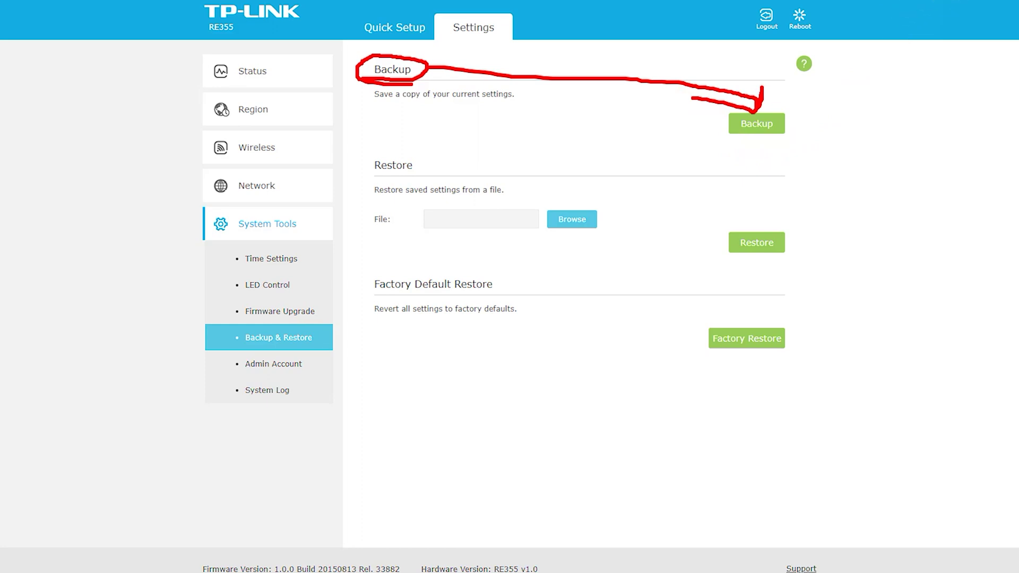
click(953, 6)
click(755, 122)
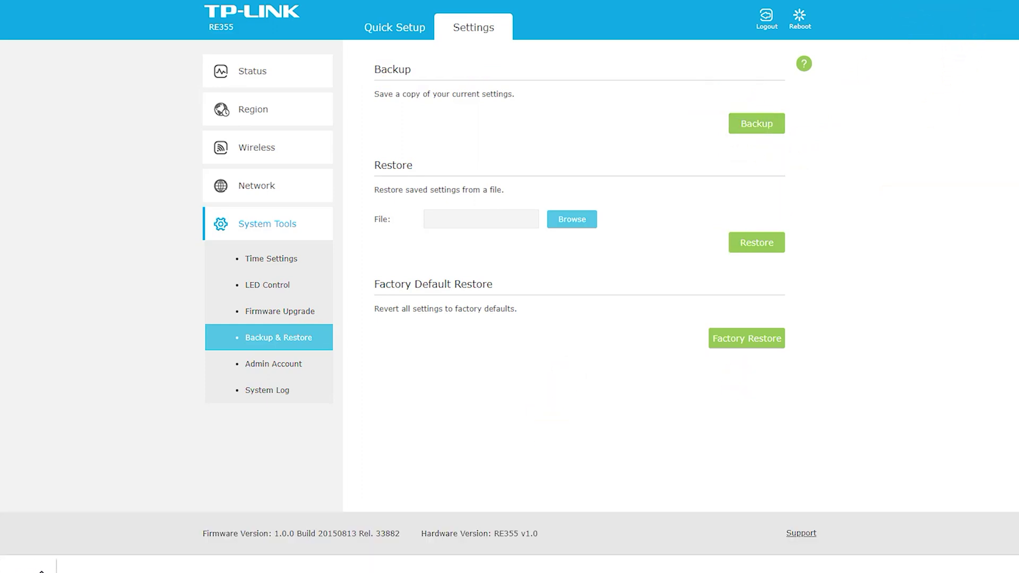
mouse_move(759, 130)
mouse_down()
mouse_move(544, 412)
mouse_move(140, 502)
mouse_move(37, 554)
mouse_move(123, 566)
mouse_up()
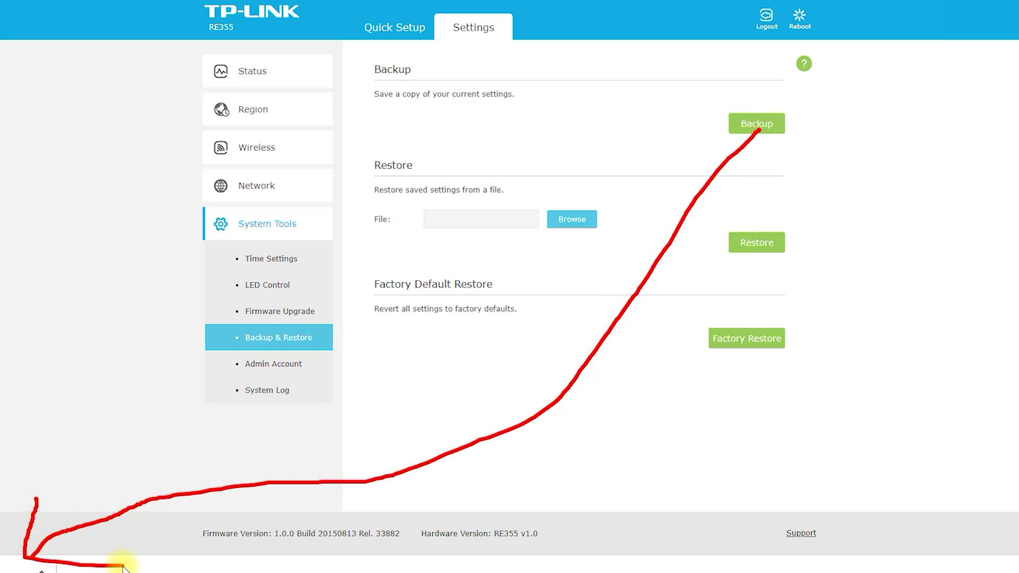
key(Escape)
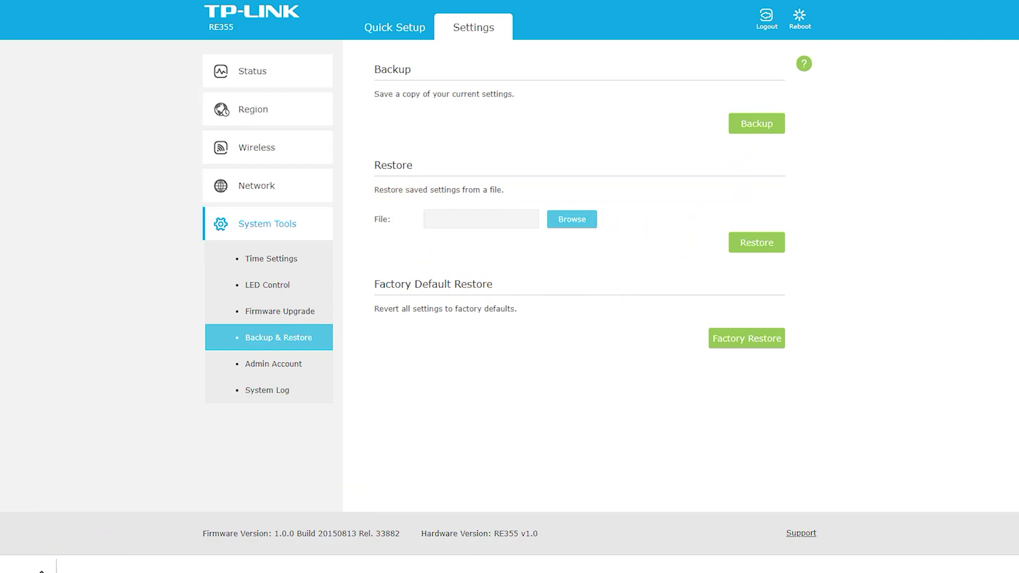
Restore the extender's saved settings from the config.bin file and confirm the restore
mouse_move(380, 179)
mouse_down()
mouse_move(444, 166)
mouse_move(397, 186)
mouse_up()
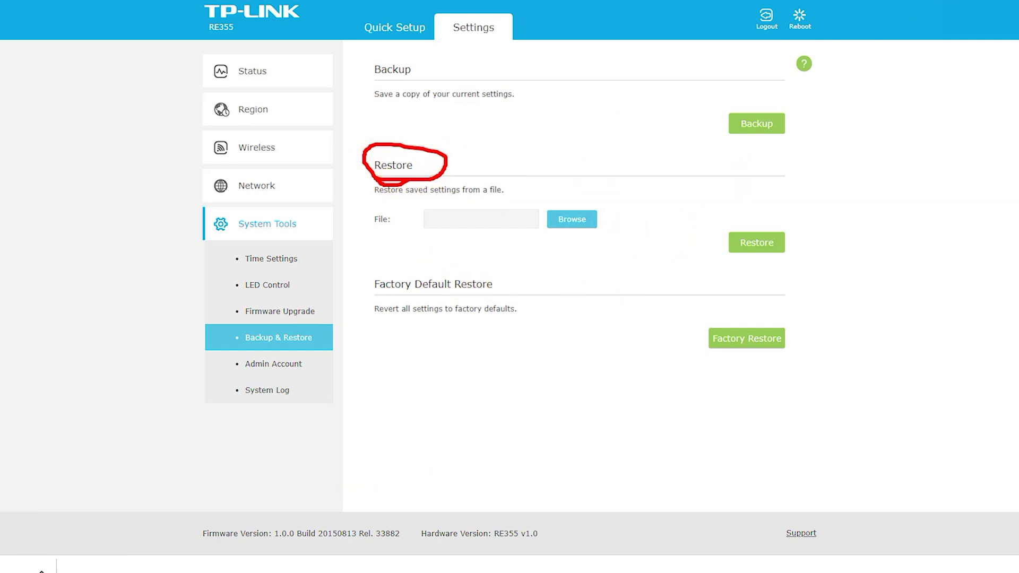
key(Escape)
click(572, 222)
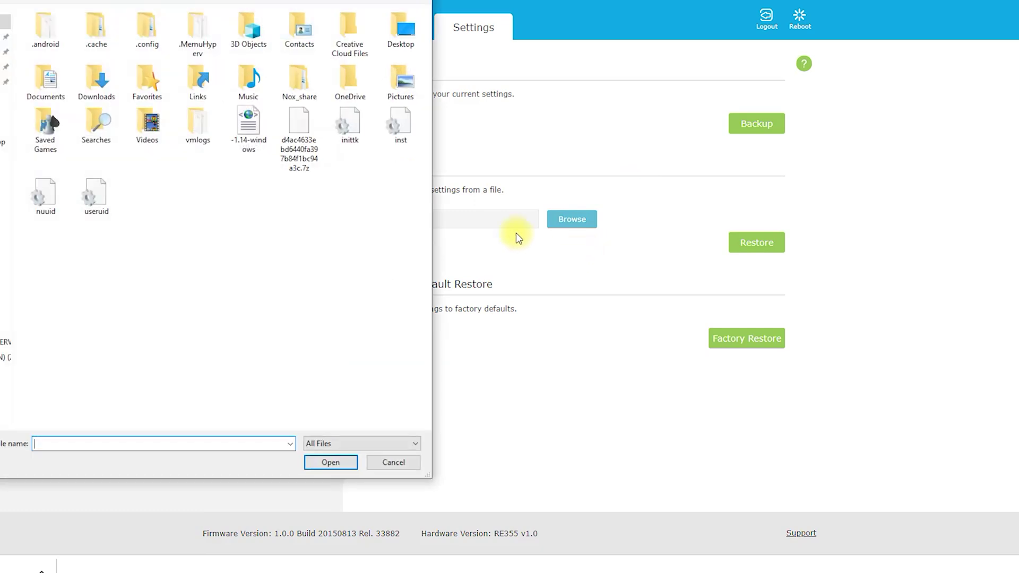
click(6, 52)
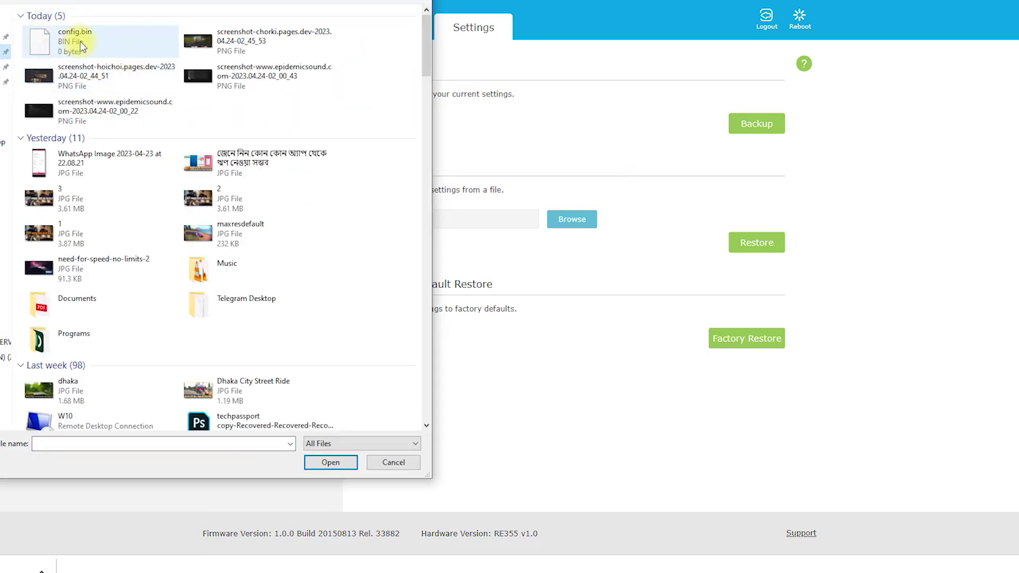
click(81, 41)
click(318, 463)
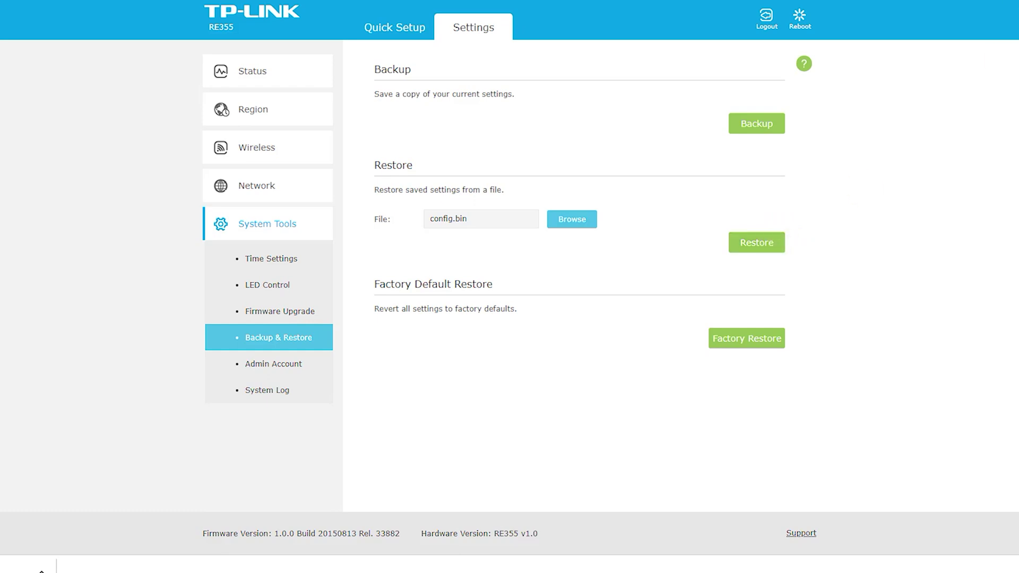
mouse_move(604, 215)
mouse_down()
mouse_move(736, 223)
mouse_move(739, 199)
mouse_move(737, 226)
mouse_move(699, 245)
mouse_up()
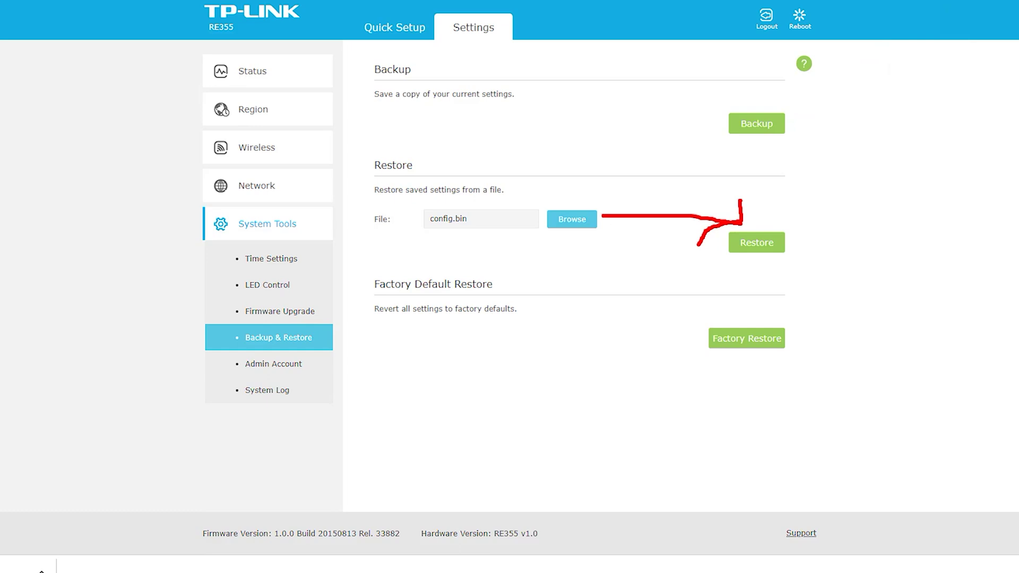
click(754, 244)
click(620, 268)
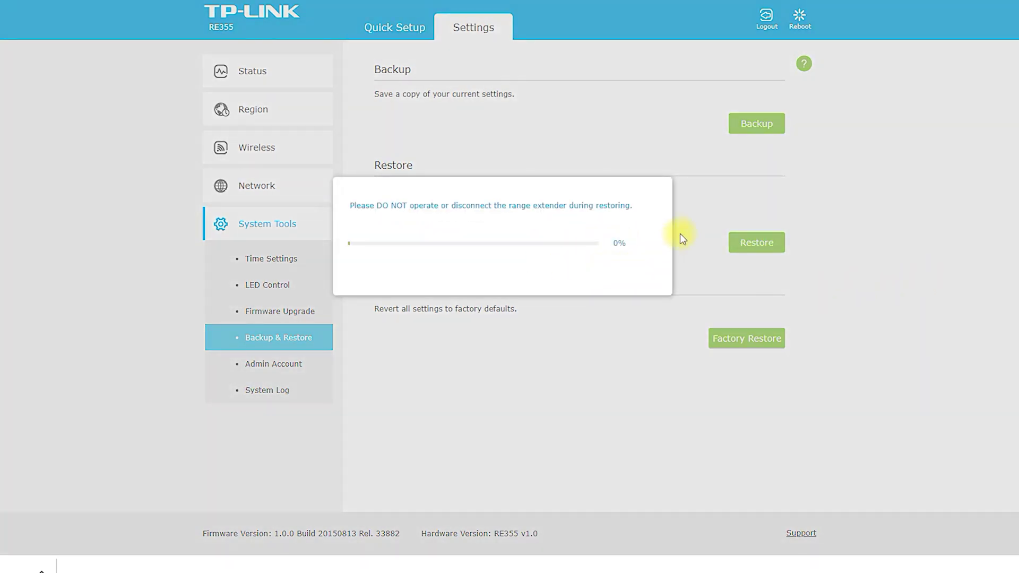
click(527, 293)
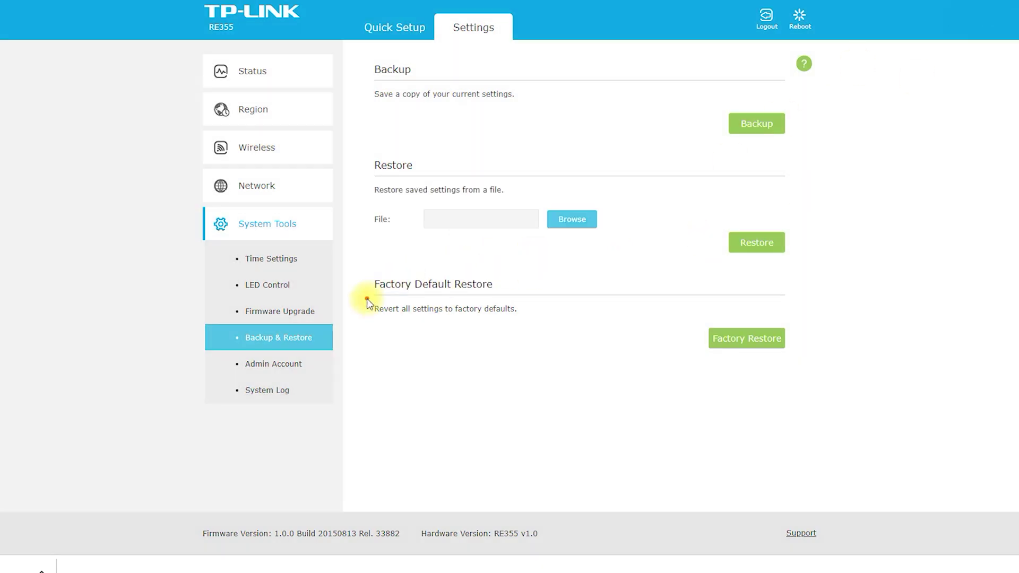
Review the factory default restore option for reverting all settings
mouse_move(460, 273)
mouse_down()
mouse_move(371, 278)
mouse_move(393, 301)
mouse_up()
click(498, 300)
mouse_move(503, 285)
mouse_down()
mouse_move(688, 295)
mouse_move(733, 322)
mouse_up()
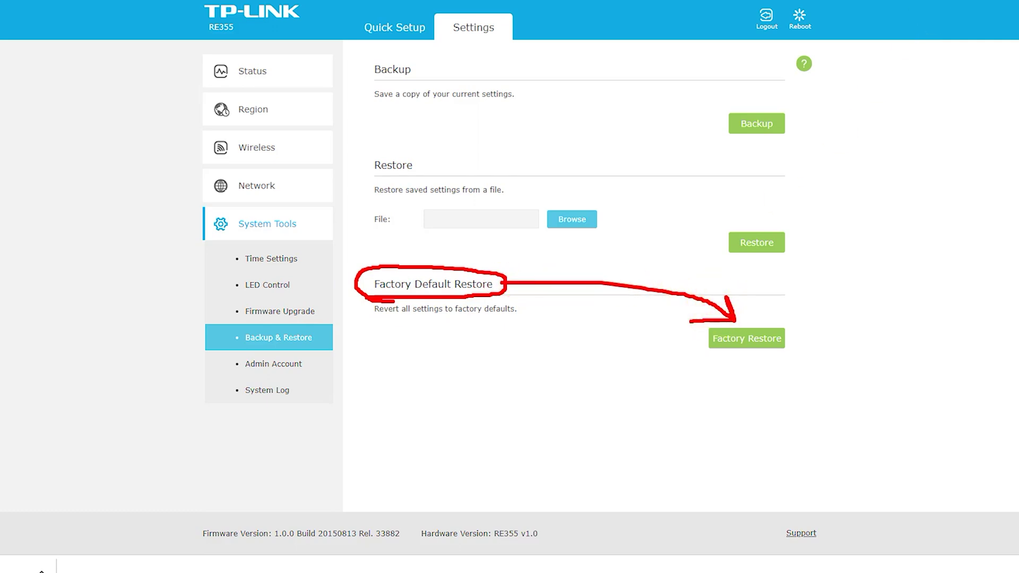
key(Escape)
Open the admin account settings and review the old and new username, password and confirm password fields
click(289, 362)
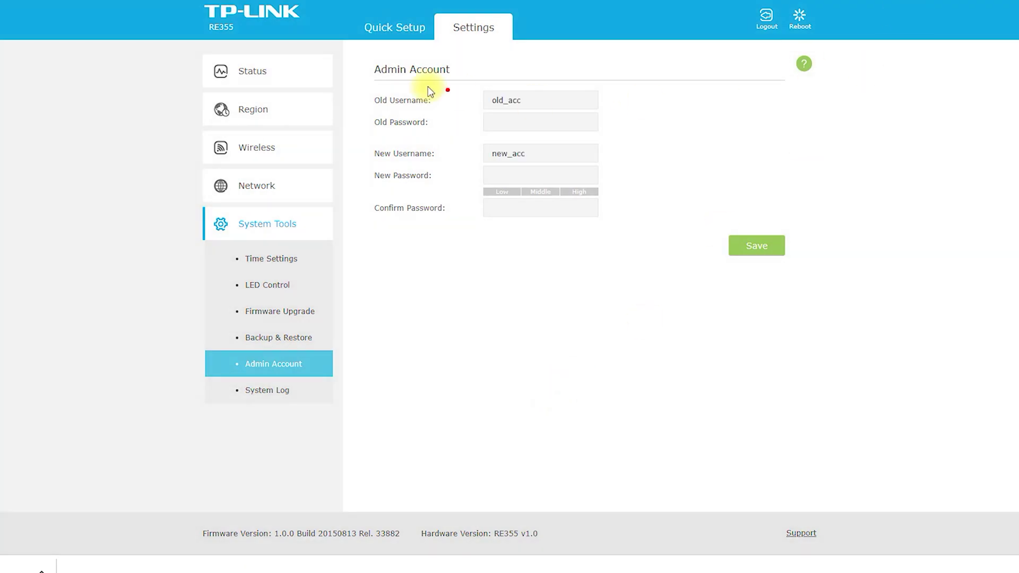
mouse_move(371, 79)
mouse_down()
mouse_move(464, 68)
mouse_move(358, 74)
mouse_move(410, 81)
mouse_up()
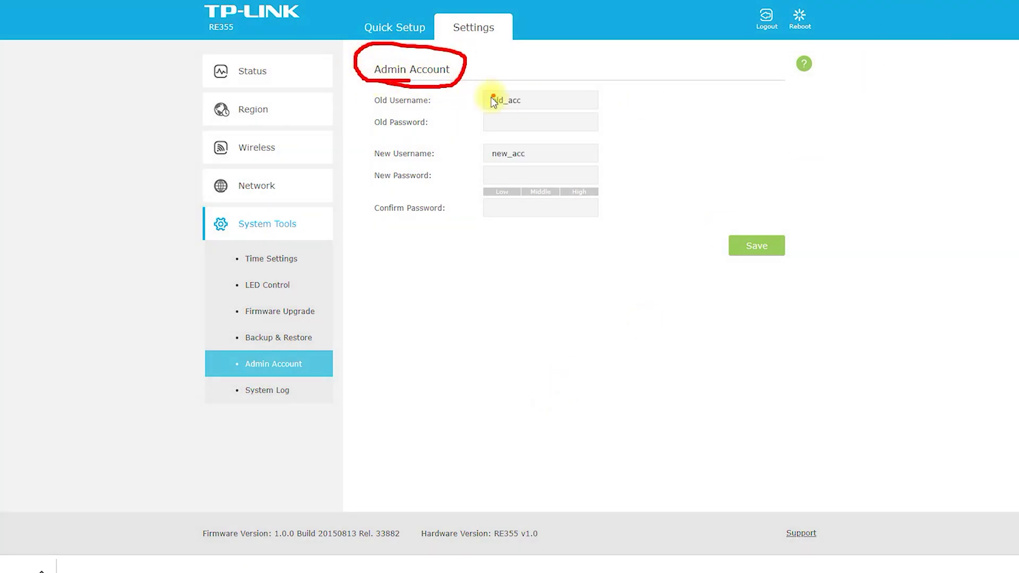
drag(369, 108, 460, 110)
drag(372, 135, 465, 130)
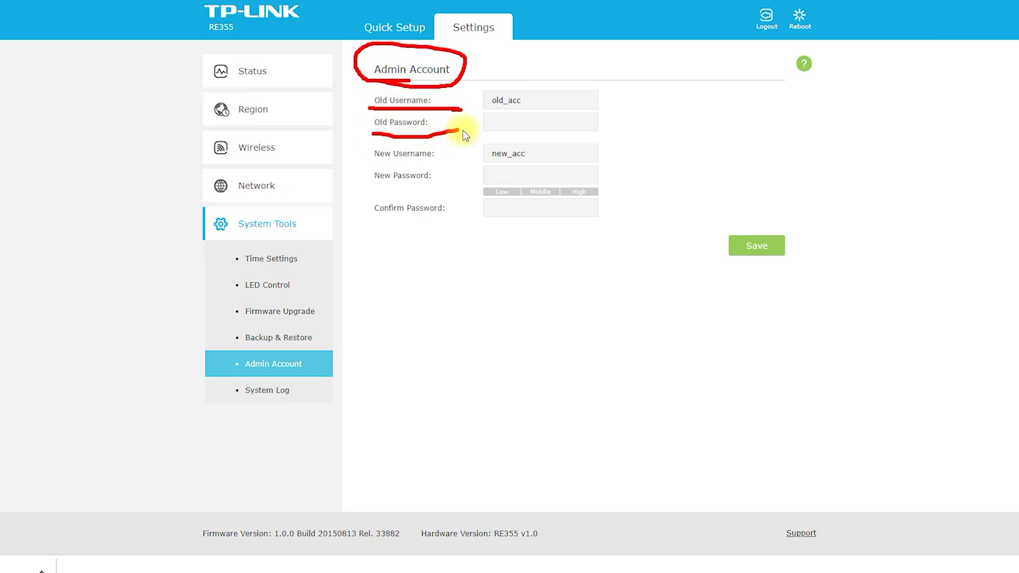
drag(373, 163, 451, 164)
drag(370, 188, 448, 189)
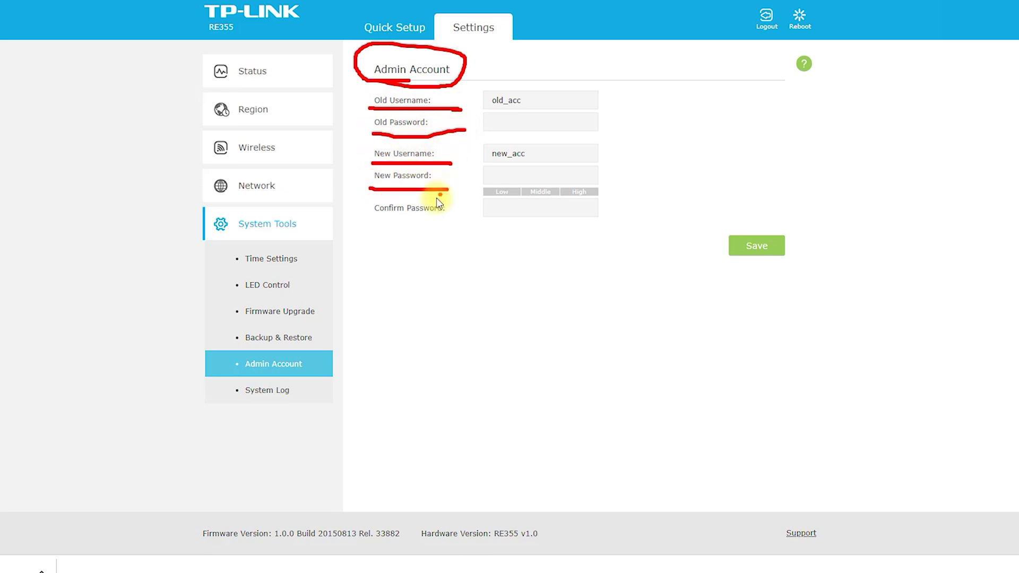
drag(374, 219, 471, 220)
key(Escape)
Open the system log, try the WIRELESS type filter, and view the log level filter options
click(258, 398)
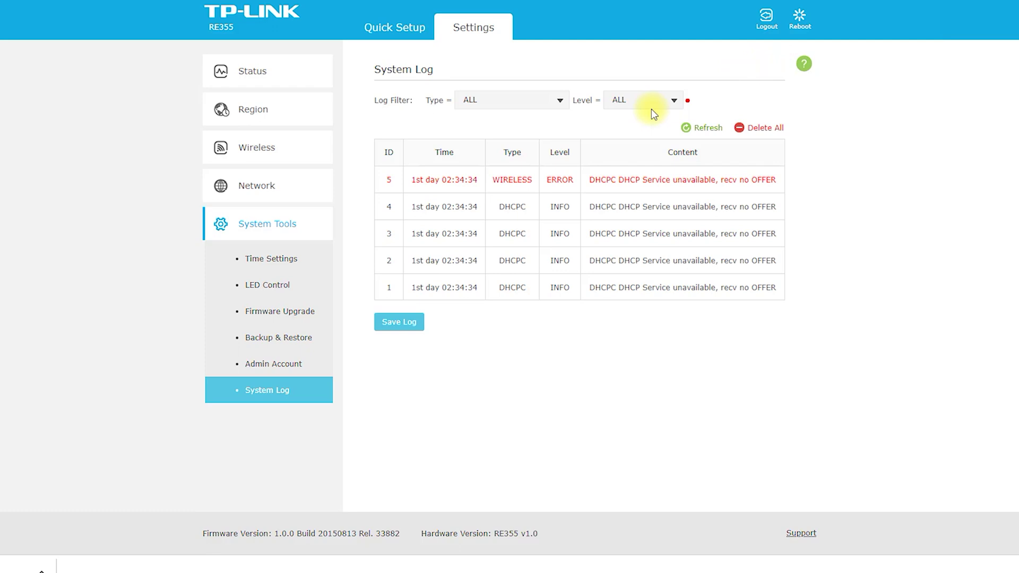
mouse_move(334, 383)
mouse_down()
mouse_move(380, 136)
mouse_move(498, 113)
mouse_up()
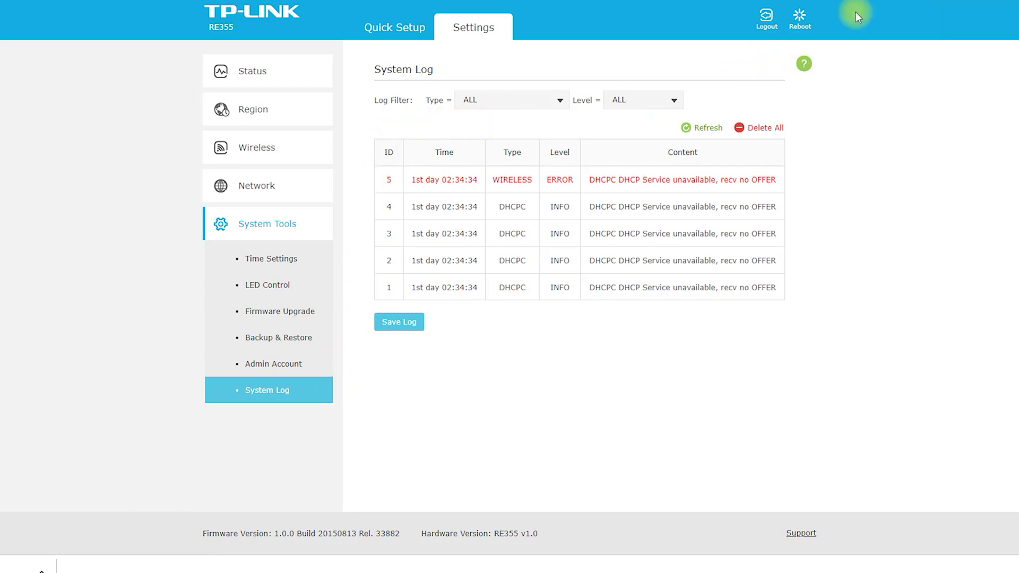
click(551, 99)
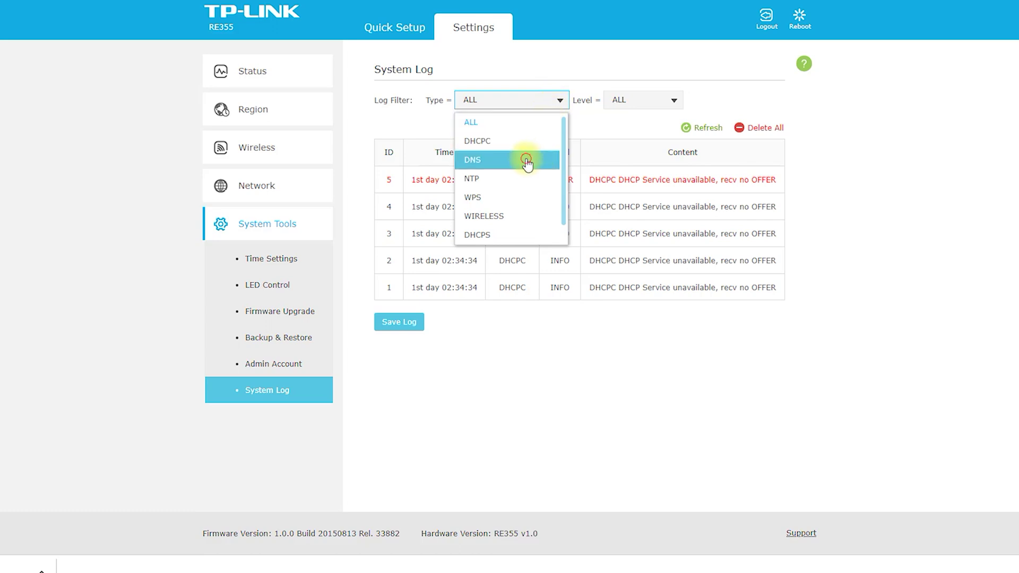
click(530, 140)
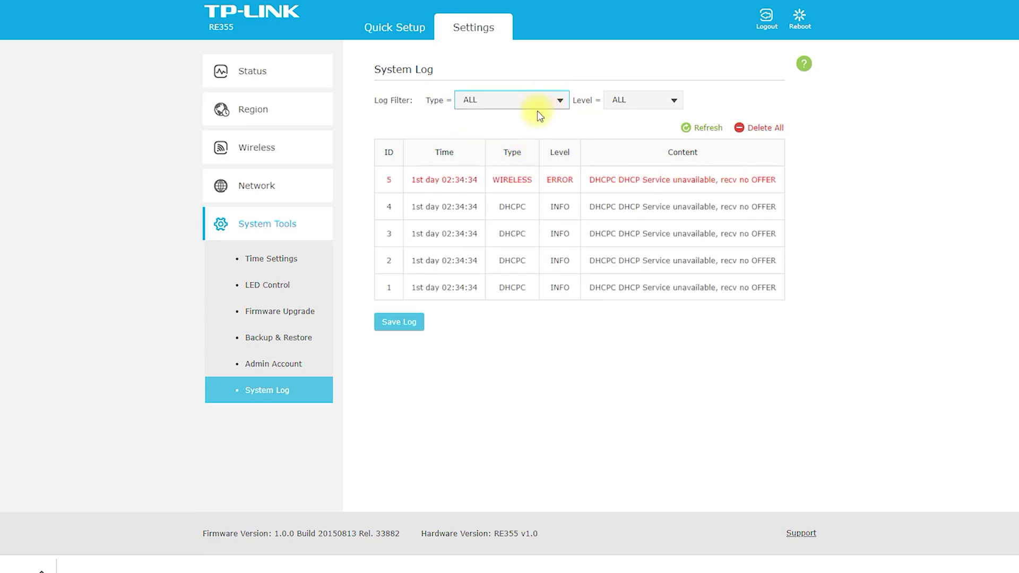
click(558, 106)
click(525, 213)
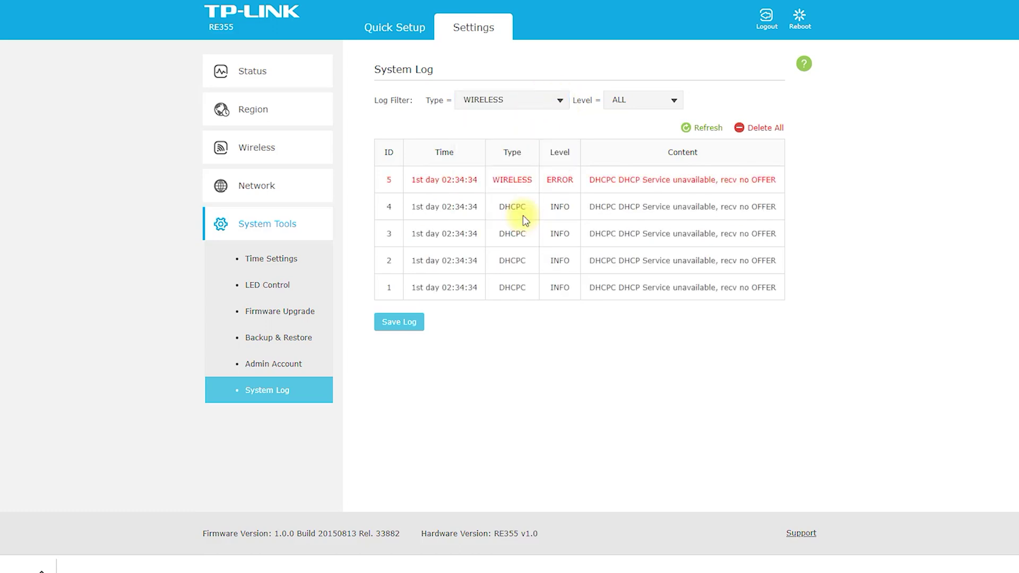
click(670, 101)
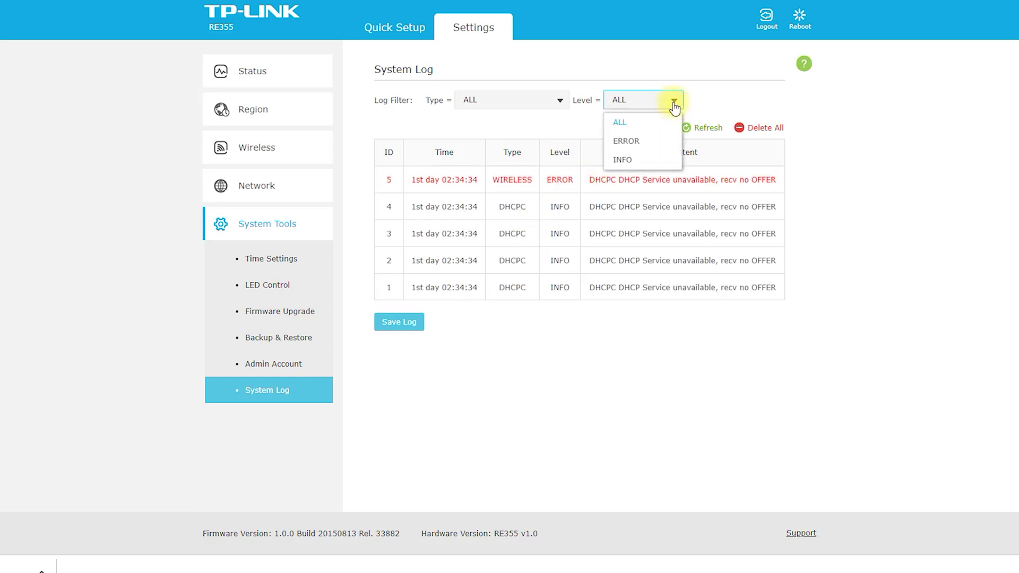
Close the log level filter options and open the extender's status overview
click(653, 139)
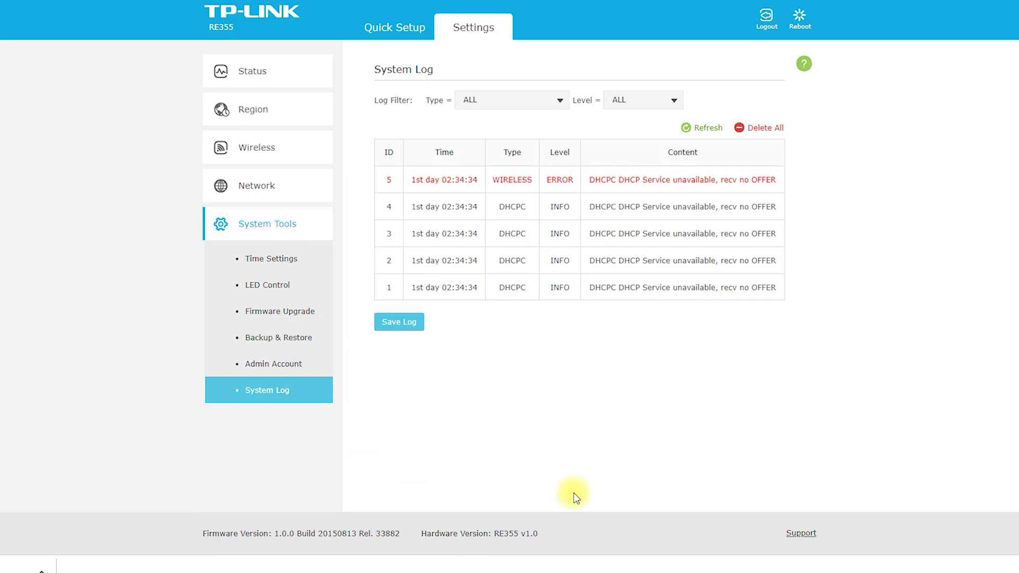
click(257, 71)
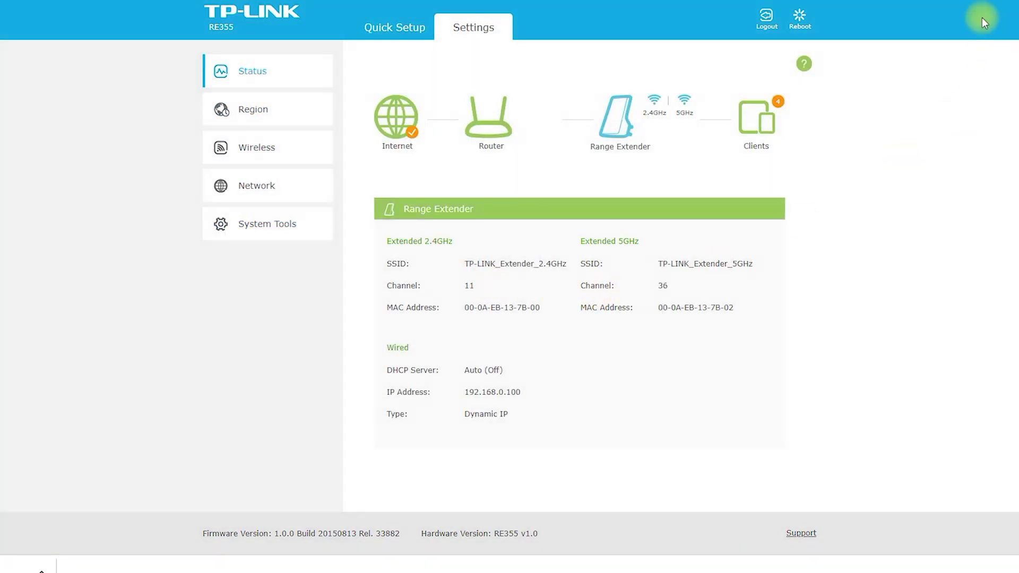
mouse_move(196, 37)
mouse_down()
mouse_move(273, 36)
mouse_move(306, 1)
mouse_up()
drag(195, 1, 268, 55)
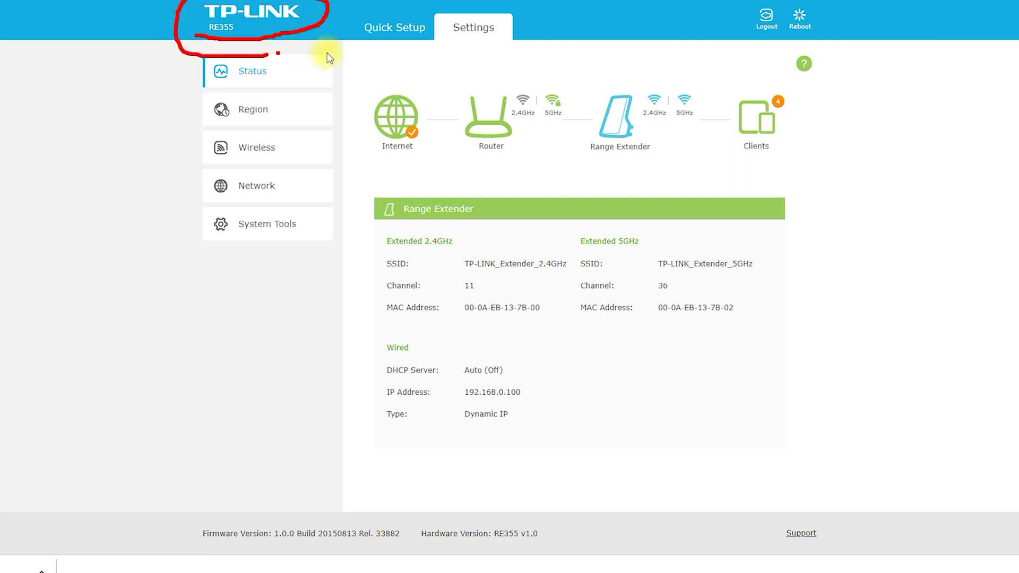
mouse_move(314, 22)
mouse_down()
mouse_move(448, 85)
mouse_move(610, 79)
mouse_move(566, 159)
mouse_move(715, 101)
mouse_move(608, 83)
mouse_up()
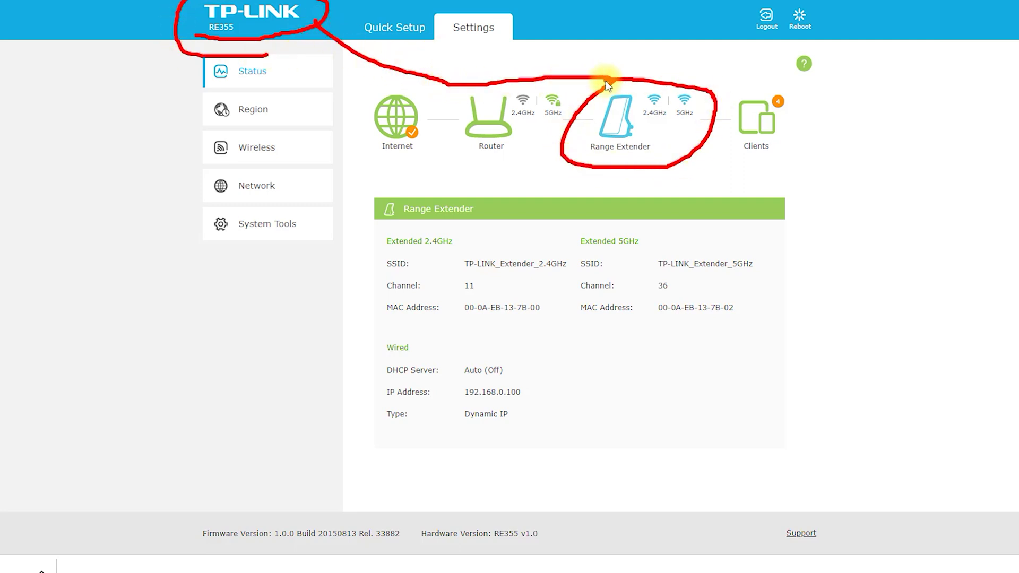
key(Escape)
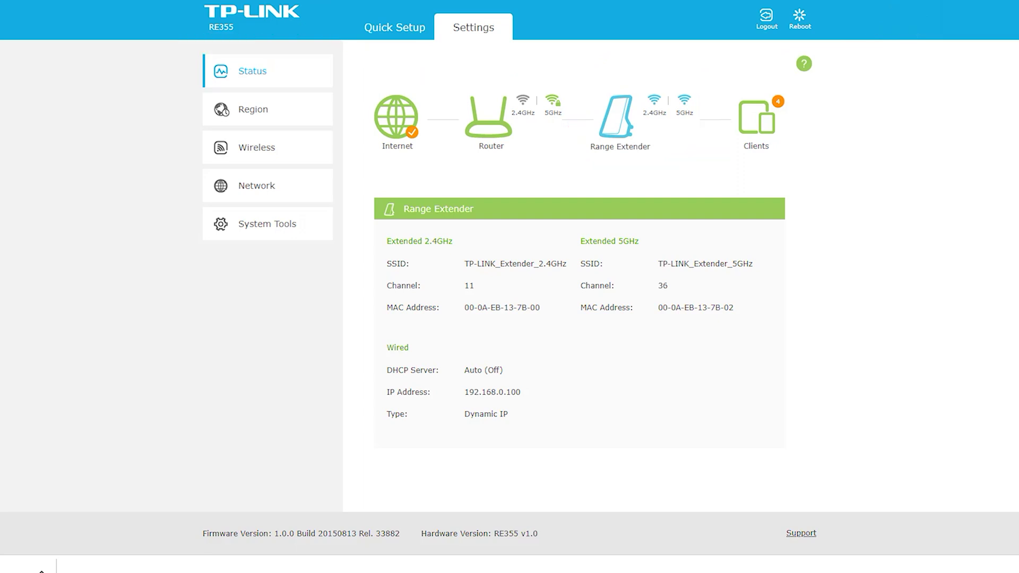
View the list of clients connected to the range extender in the status overview
click(770, 133)
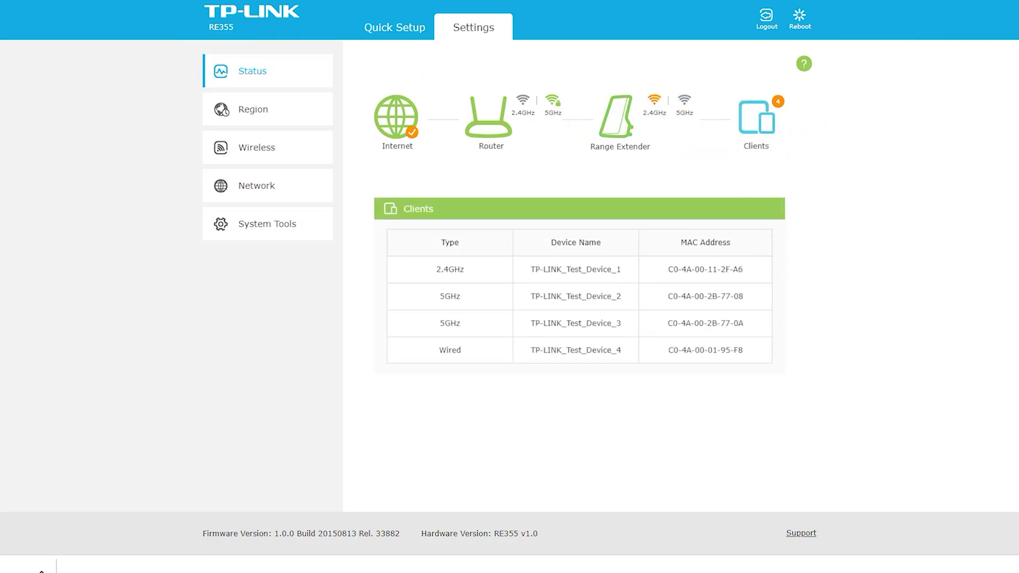